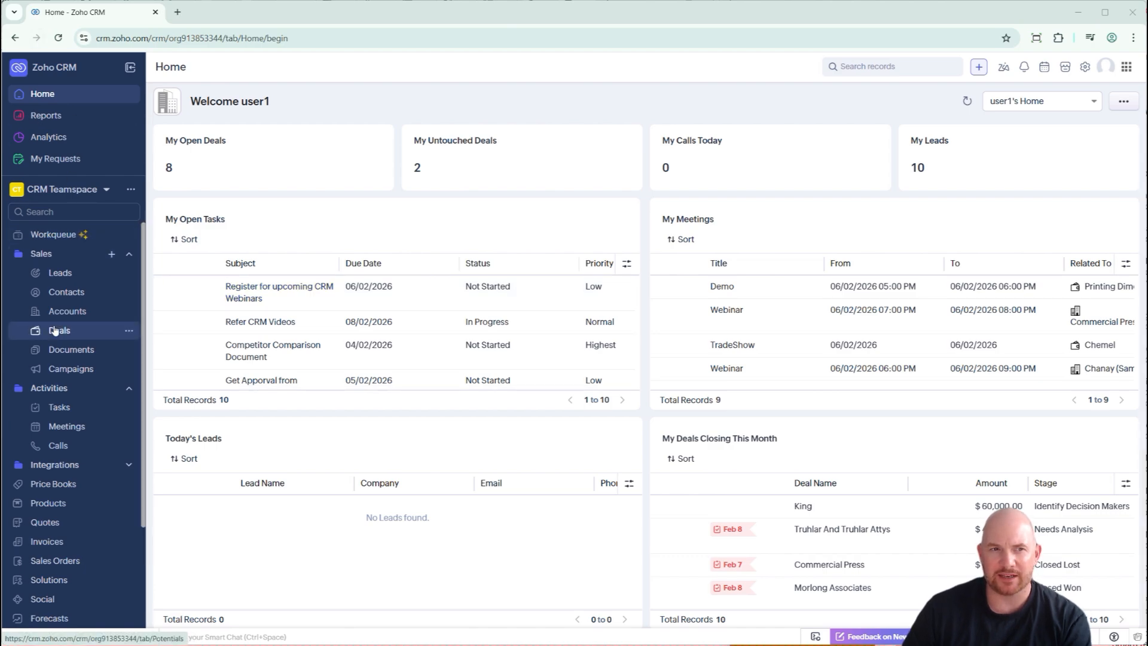
Step: Open the Workqueue and review its open tasks, meetings and calls, plus the available time periods for open activity
{"action": "left_click", "coordinate": [57, 236]}
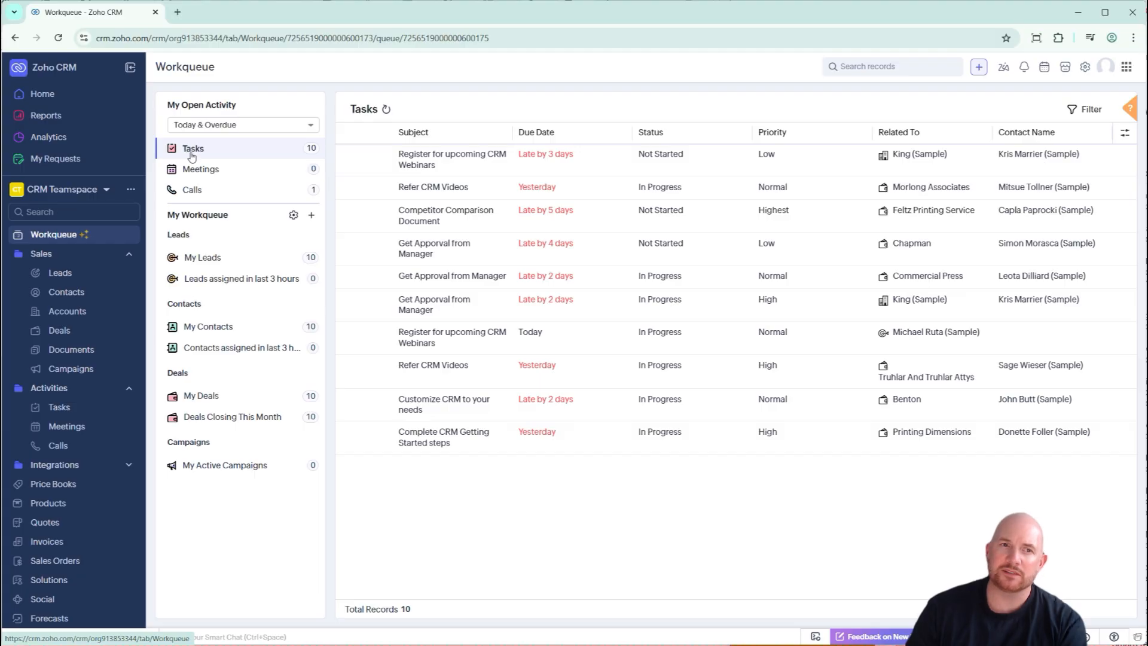
{"action": "left_click", "coordinate": [197, 171]}
{"action": "left_click", "coordinate": [190, 188]}
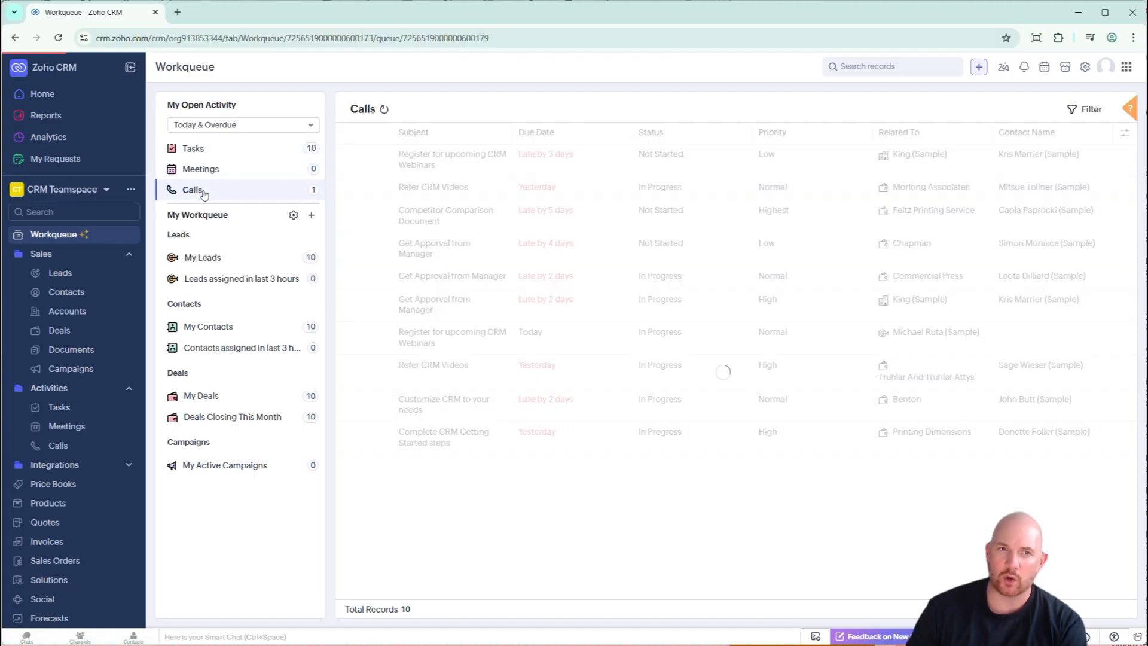
{"action": "left_click", "coordinate": [210, 155]}
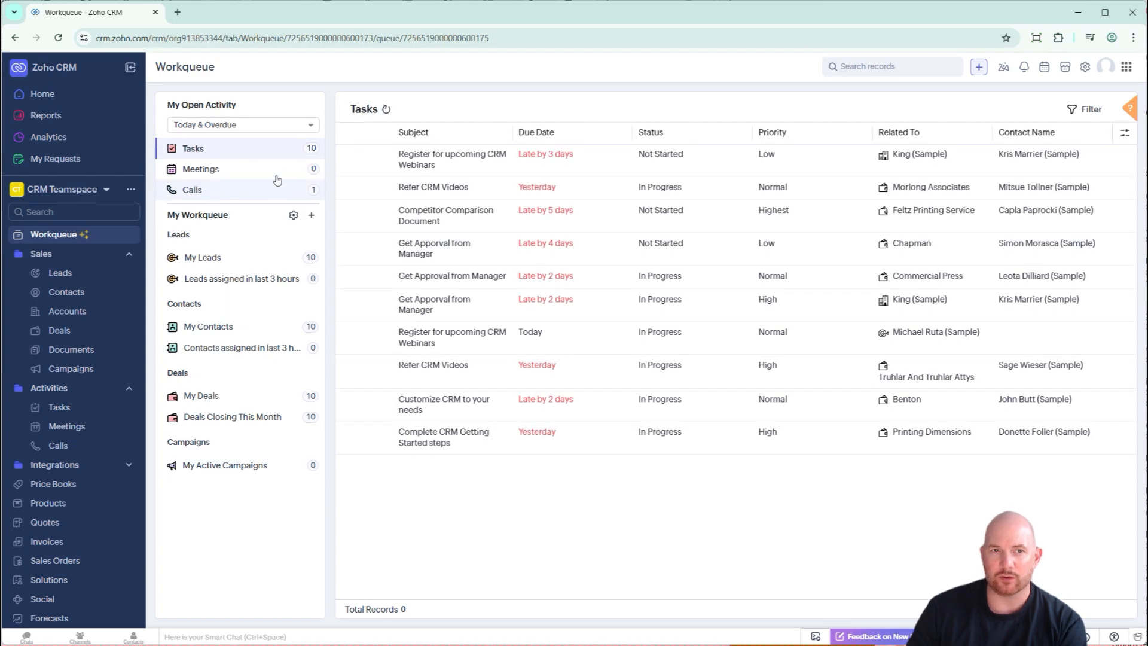
{"action": "left_click", "coordinate": [241, 125]}
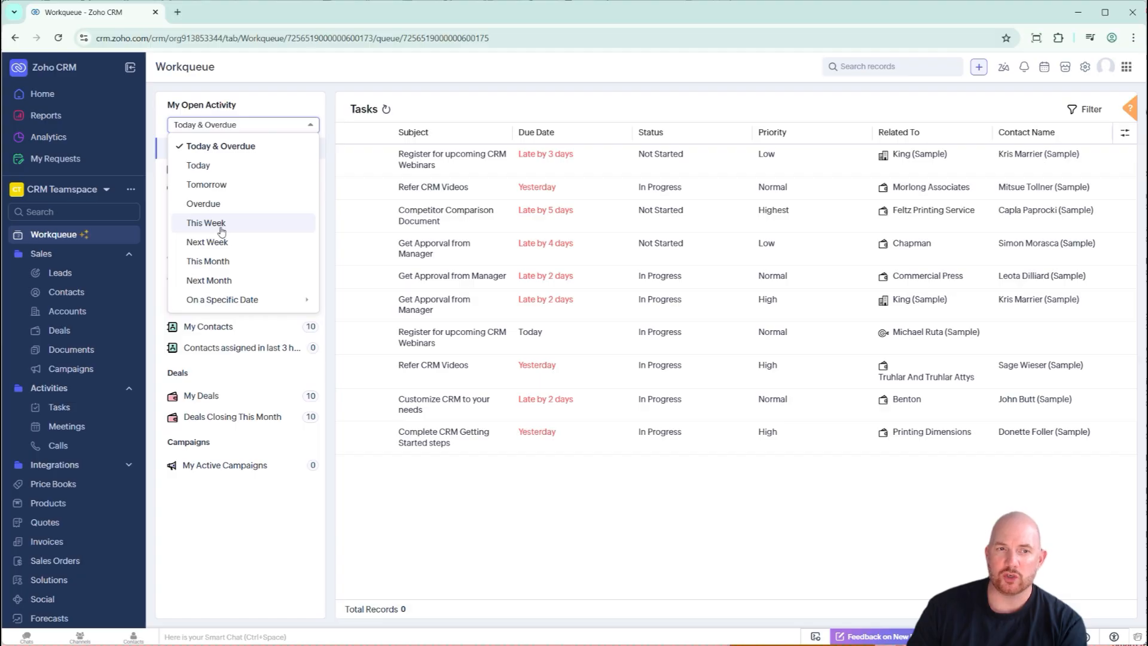
{"action": "left_click", "coordinate": [263, 102]}
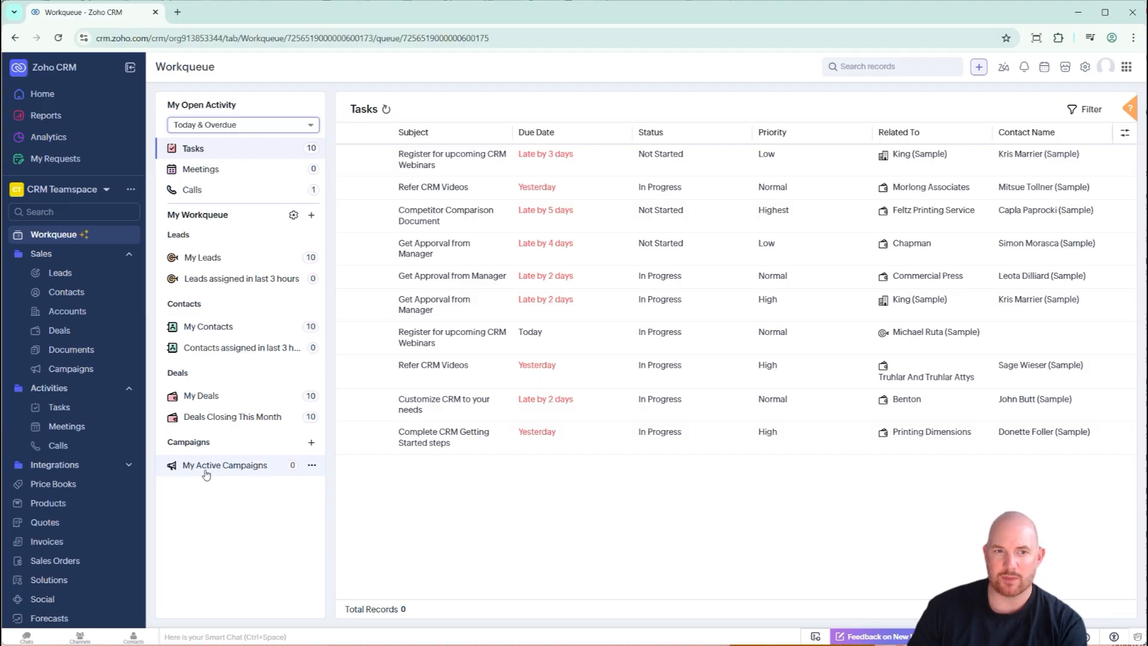
Step: Create a new Leads queue in My Workqueue based on the Recently Created Leads custom view, showing records owned by Only Me
{"action": "left_click", "coordinate": [216, 257]}
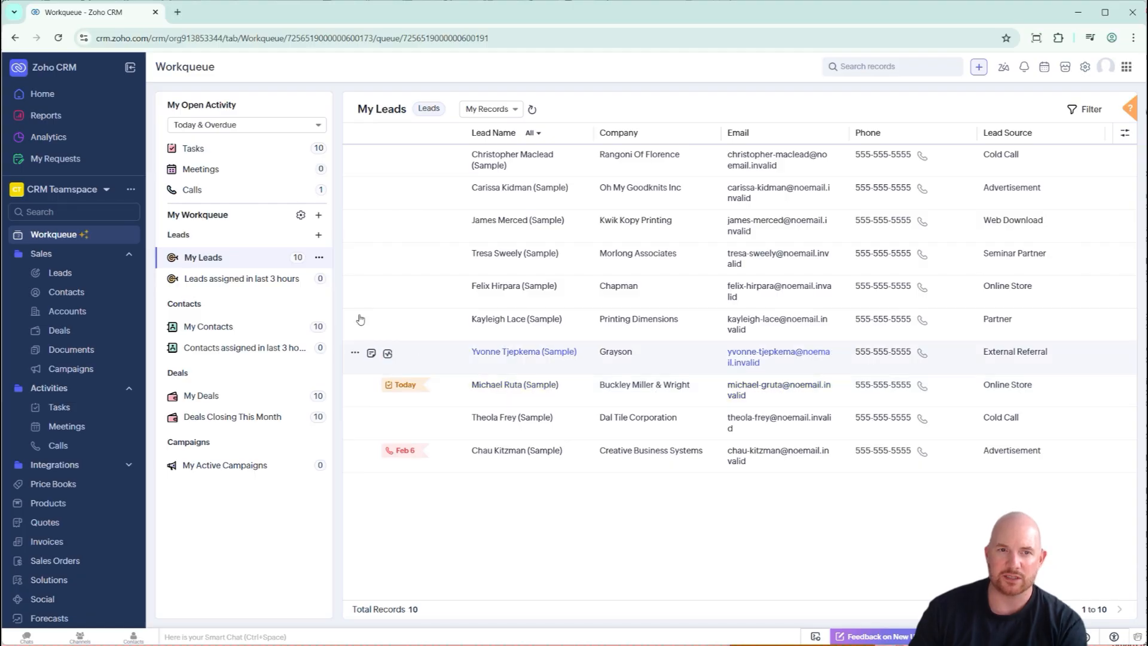
{"action": "left_click", "coordinate": [318, 235]}
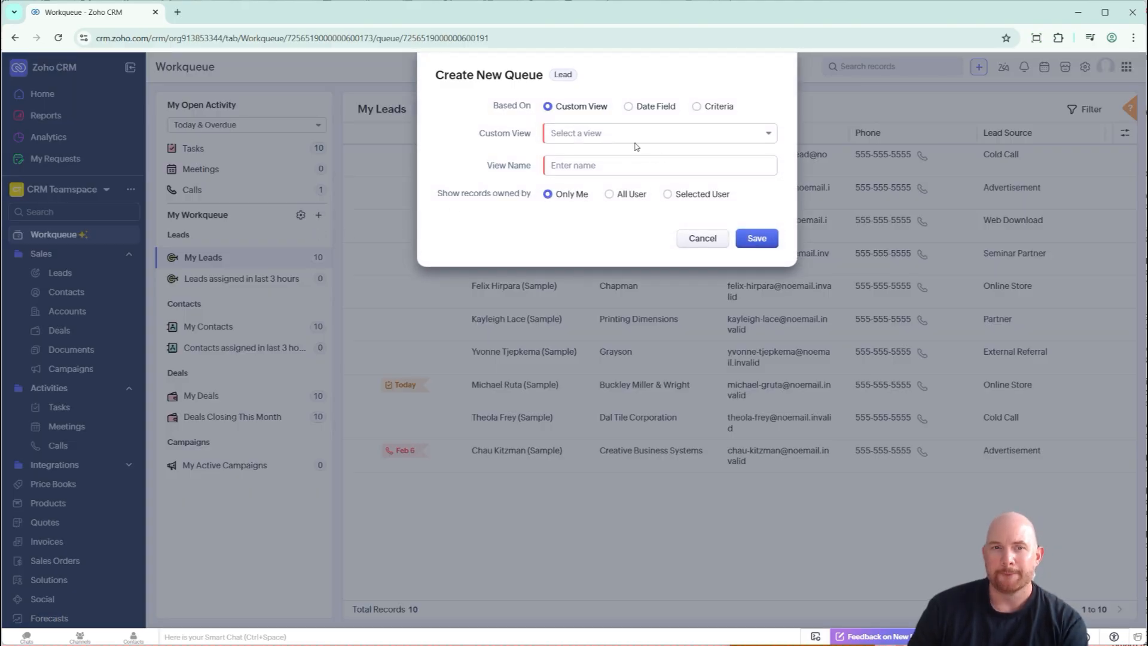
{"action": "left_click", "coordinate": [559, 132]}
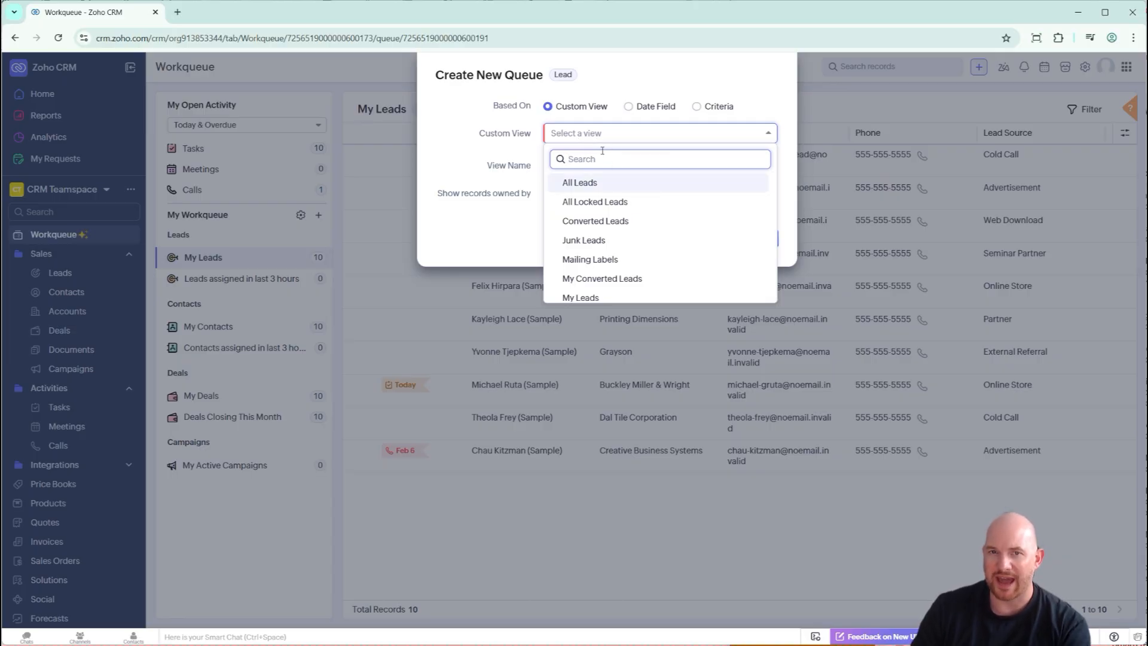
{"action": "scroll", "coordinate": [603, 210], "scroll_direction": "down", "scroll_amount": 2}
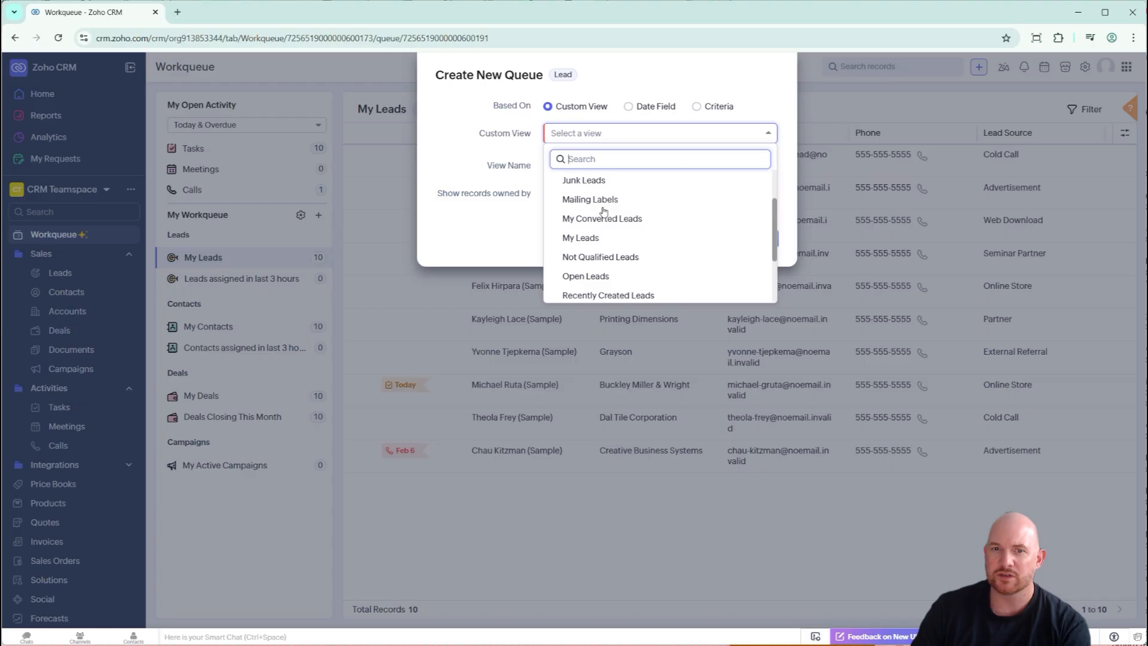
{"action": "scroll", "coordinate": [607, 231], "scroll_direction": "down", "scroll_amount": 2}
{"action": "left_click", "coordinate": [616, 239]}
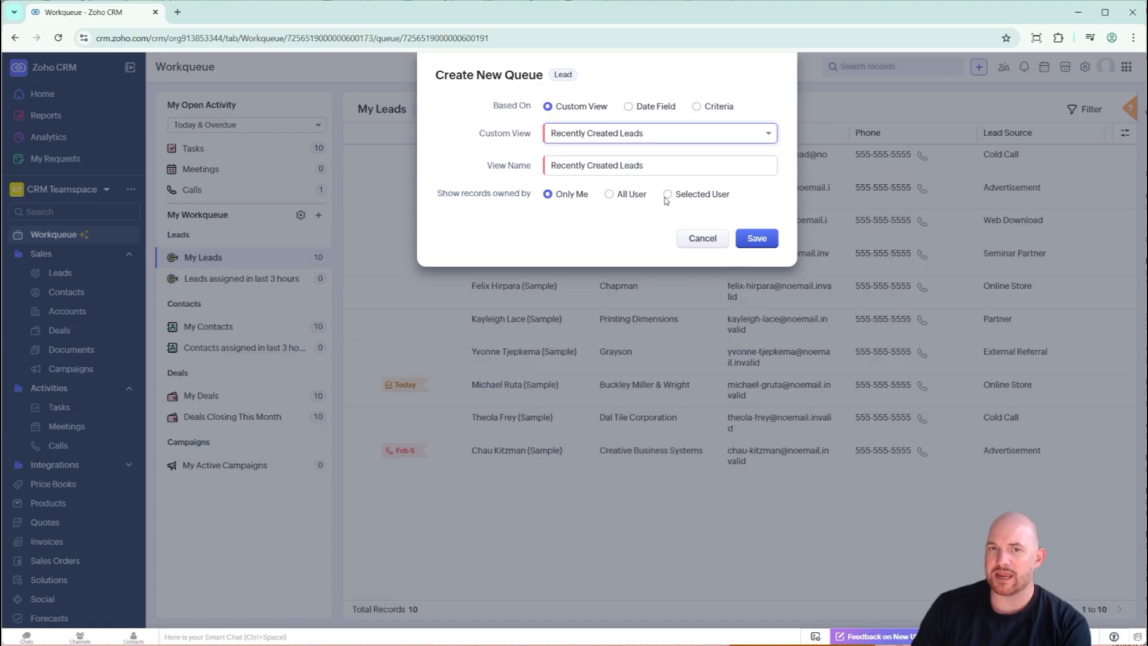
{"action": "left_click", "coordinate": [756, 238]}
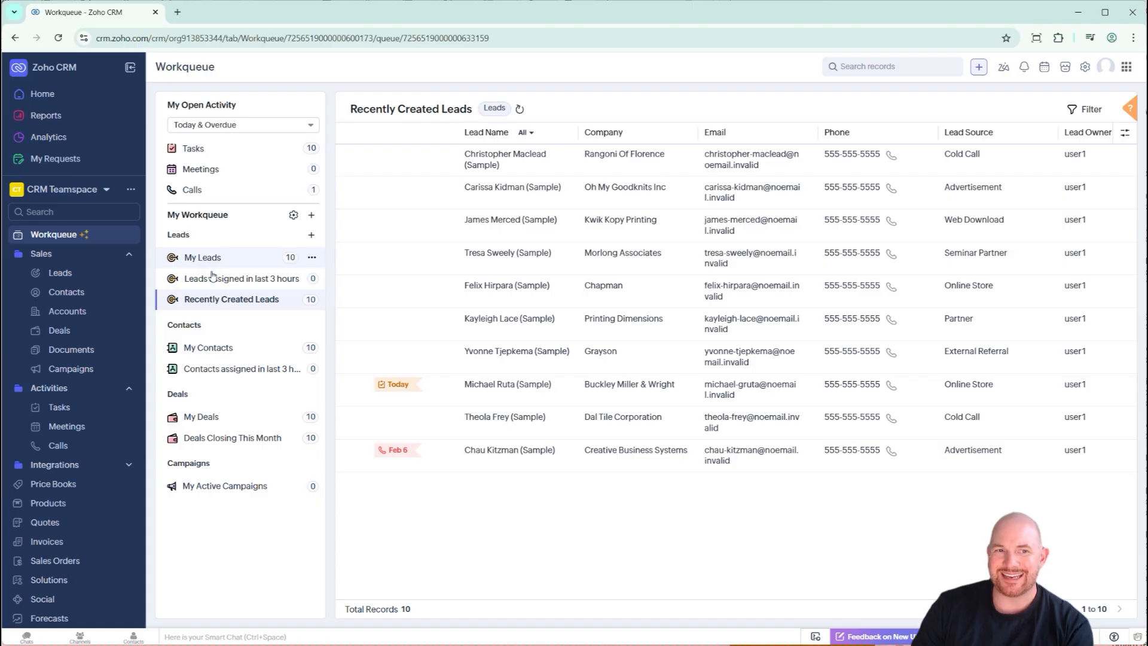
Step: Add the First Name and Last Name columns to the Recently Created Leads queue, placed directly after Company
{"action": "mouse_move", "coordinate": [221, 305]}
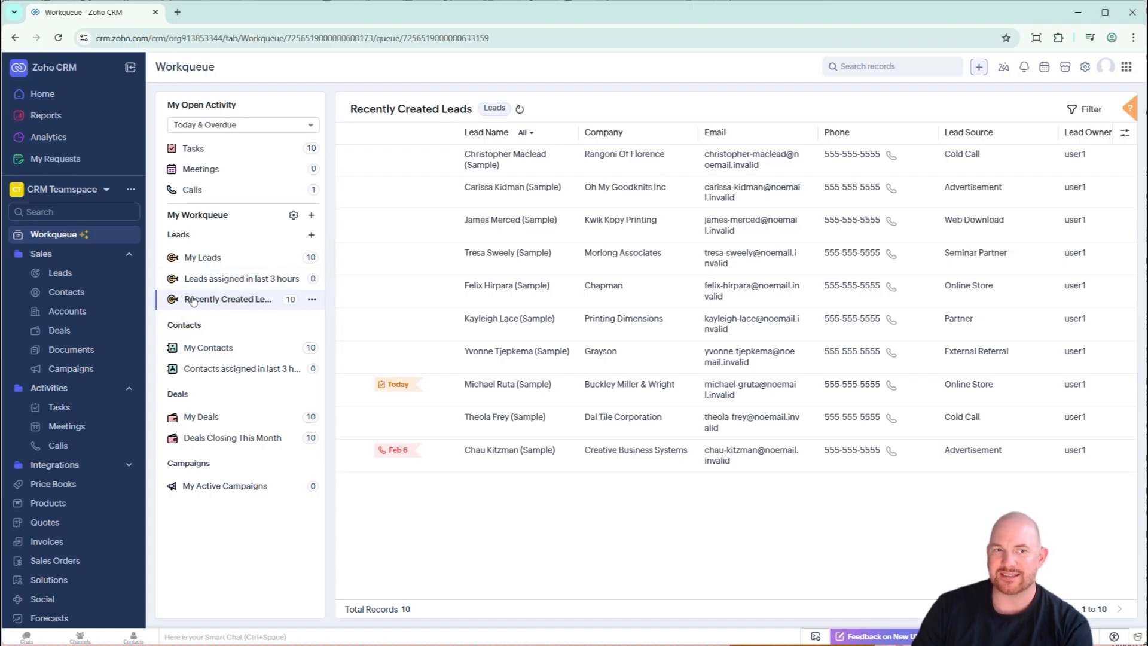
{"action": "left_click", "coordinate": [220, 301]}
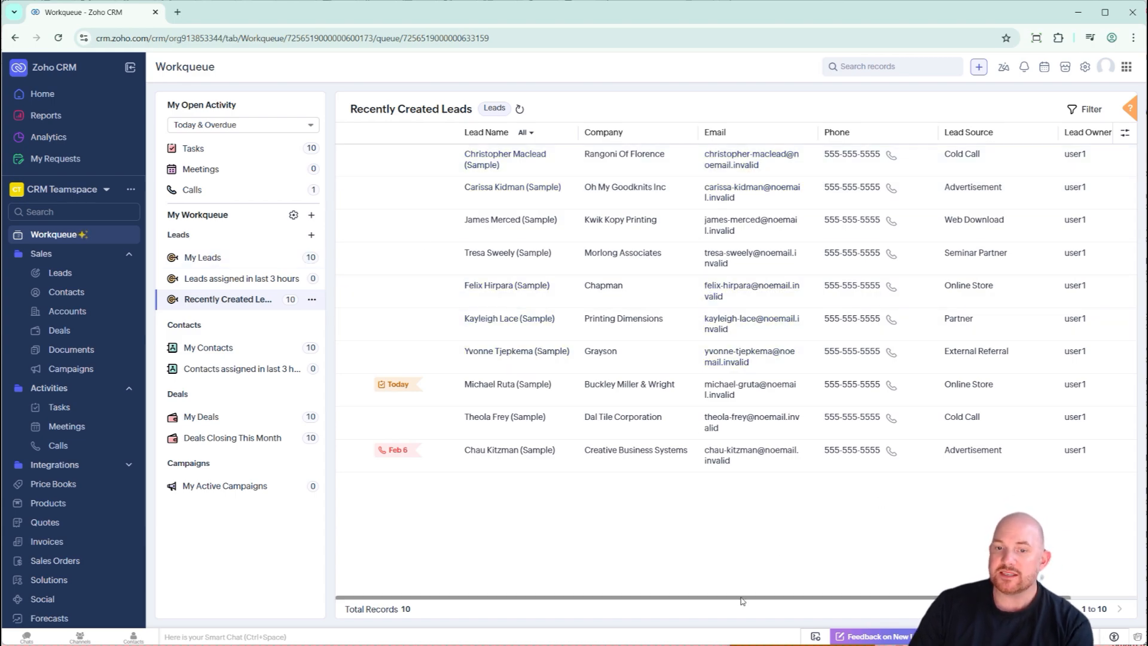
{"action": "left_click_drag", "start_coordinate": [740, 597], "coordinate": [648, 589]}
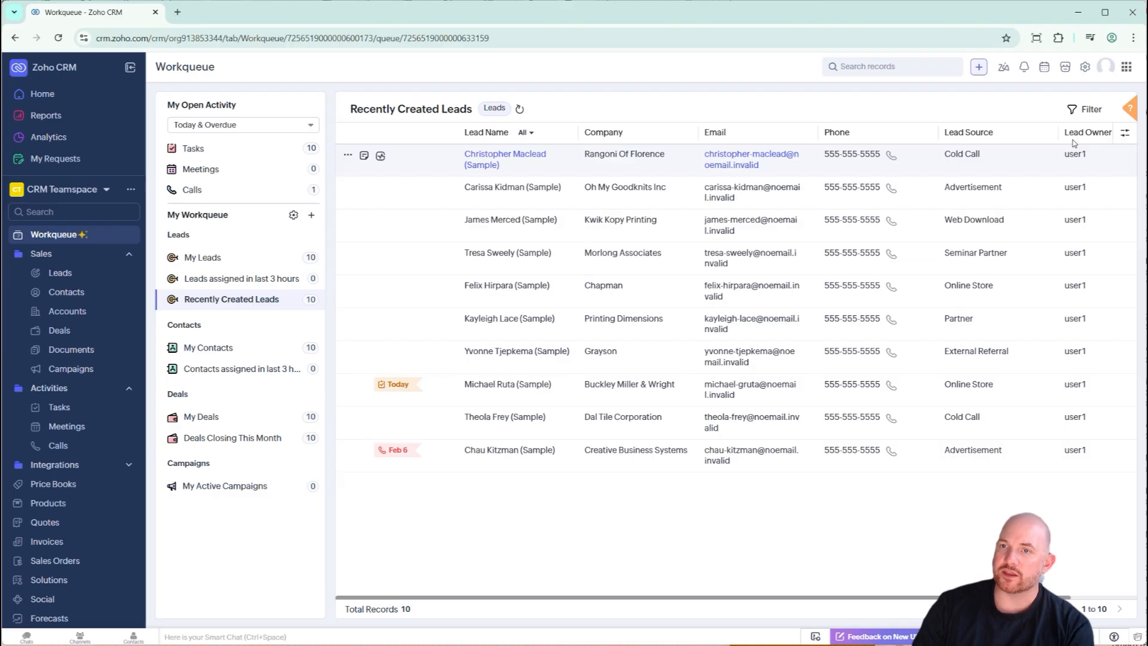
{"action": "left_click", "coordinate": [1124, 133]}
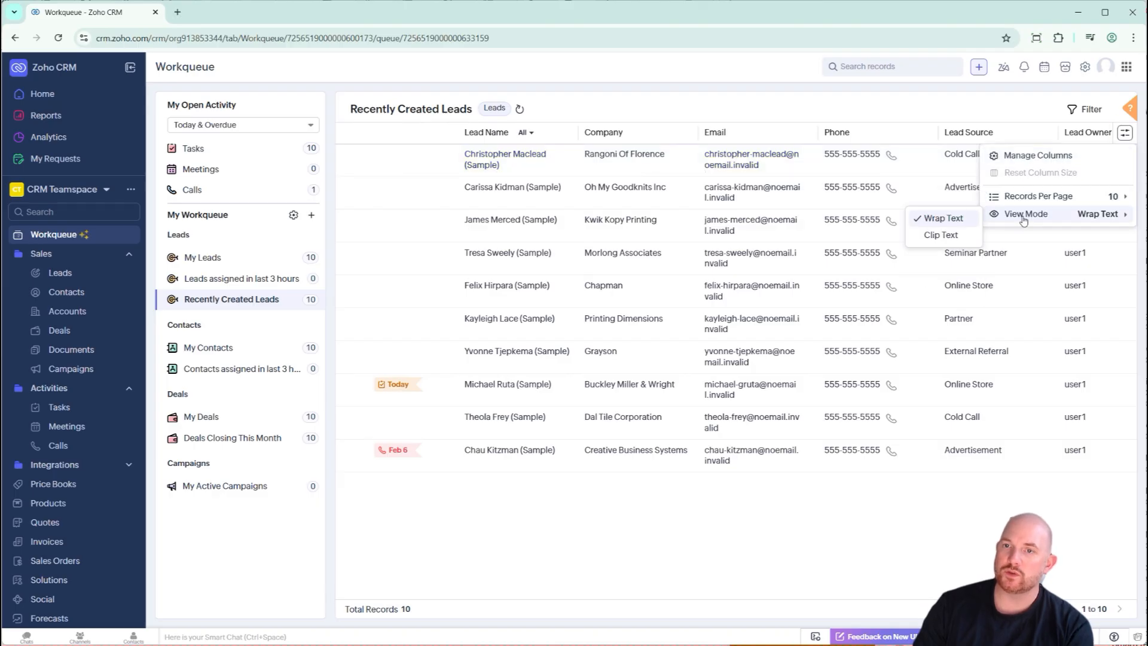
{"action": "left_click", "coordinate": [1029, 160]}
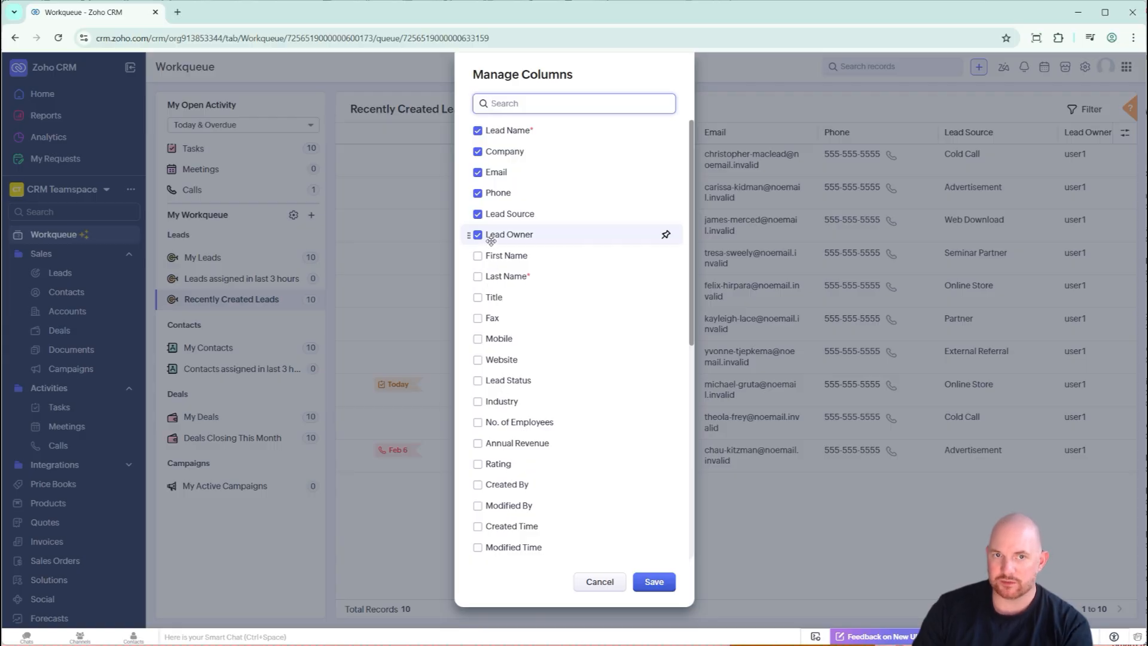
{"action": "left_click", "coordinate": [477, 255]}
{"action": "left_click", "coordinate": [477, 276]}
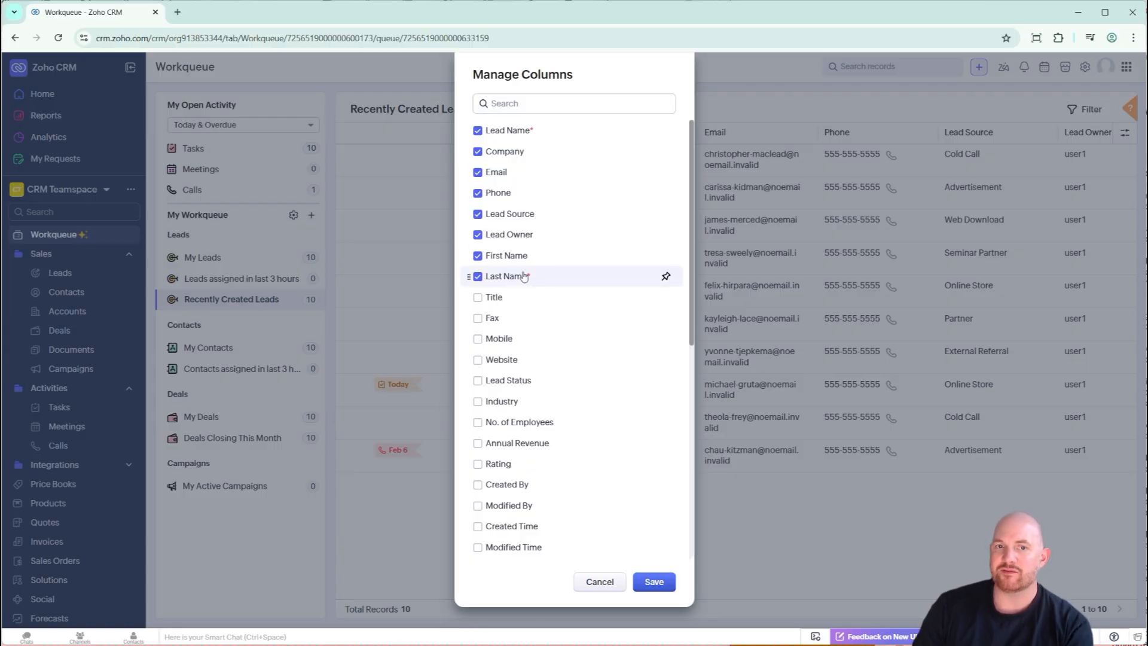
{"action": "left_click_drag", "start_coordinate": [505, 277], "coordinate": [508, 173]}
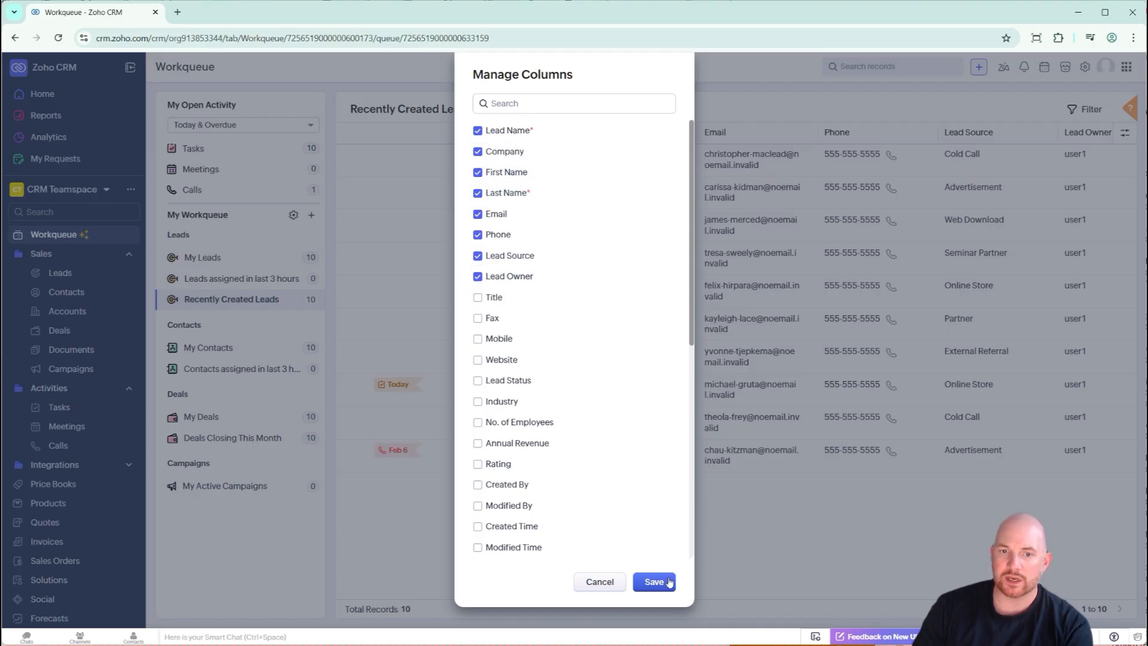
{"action": "left_click", "coordinate": [657, 579]}
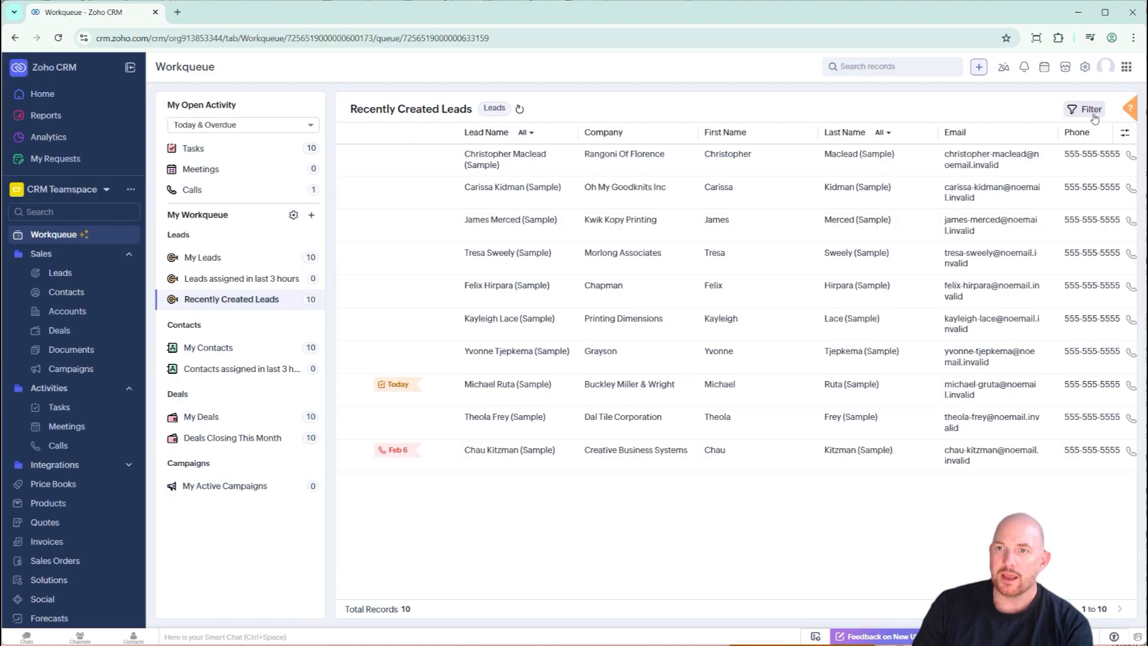
Step: Review the system-defined and field filters available for the Recently Created Leads queue
{"action": "left_click", "coordinate": [1092, 112]}
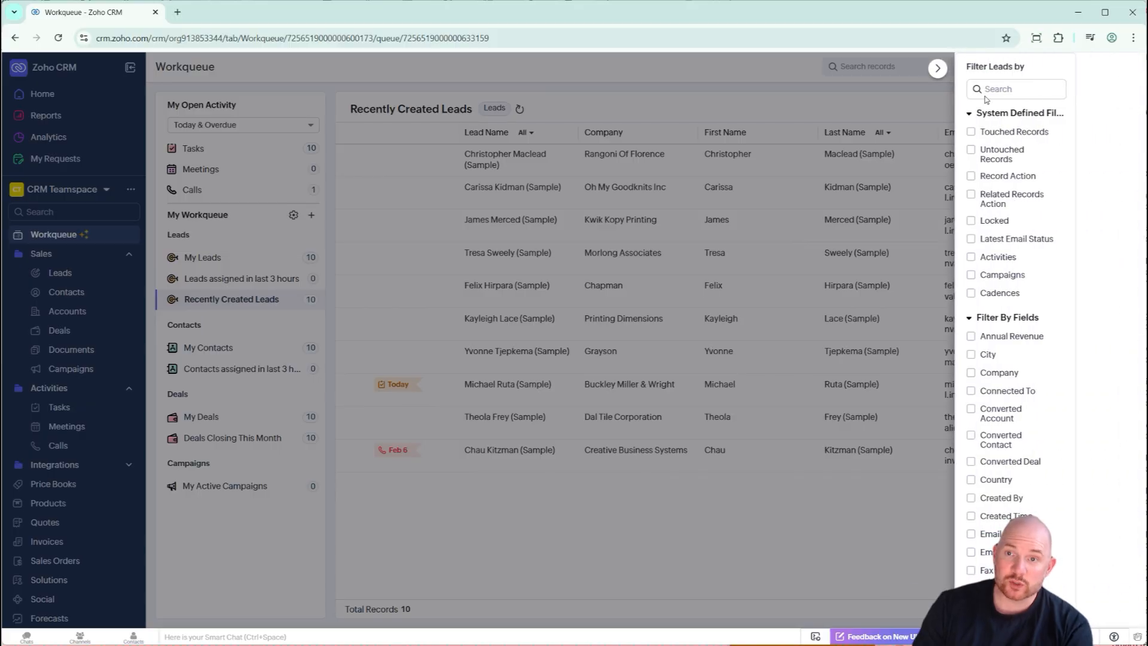
{"action": "left_click", "coordinate": [937, 69]}
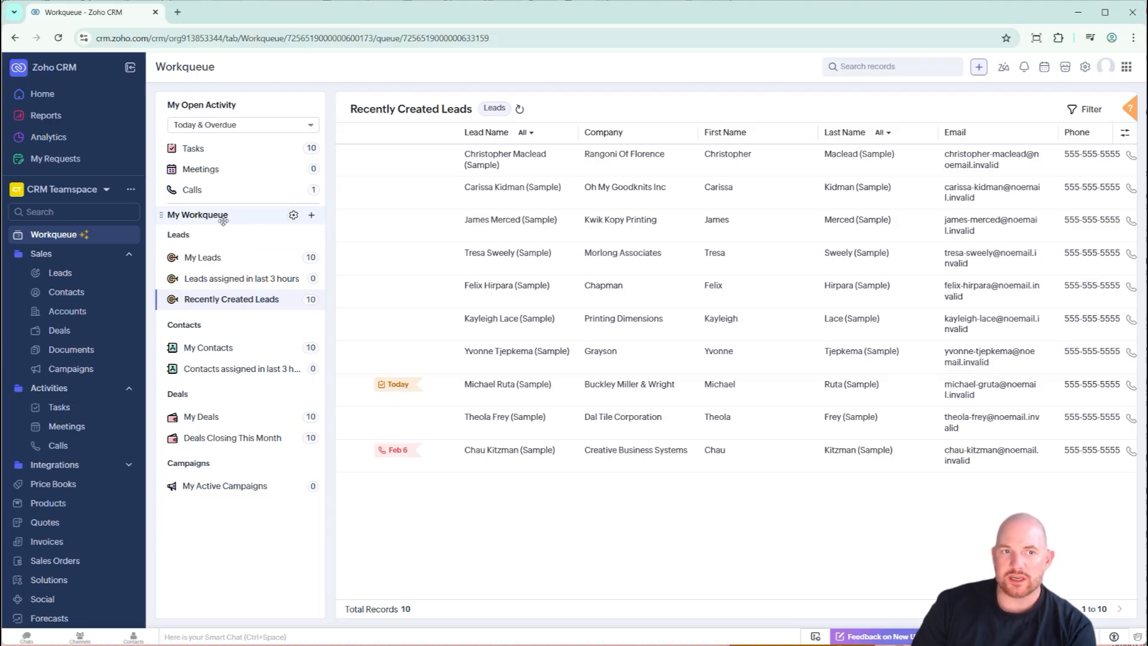
Step: In the My Workqueue queue settings, enable Recent Leads and move Recently Created Leads to the top of the Leads category
{"action": "left_click", "coordinate": [293, 216]}
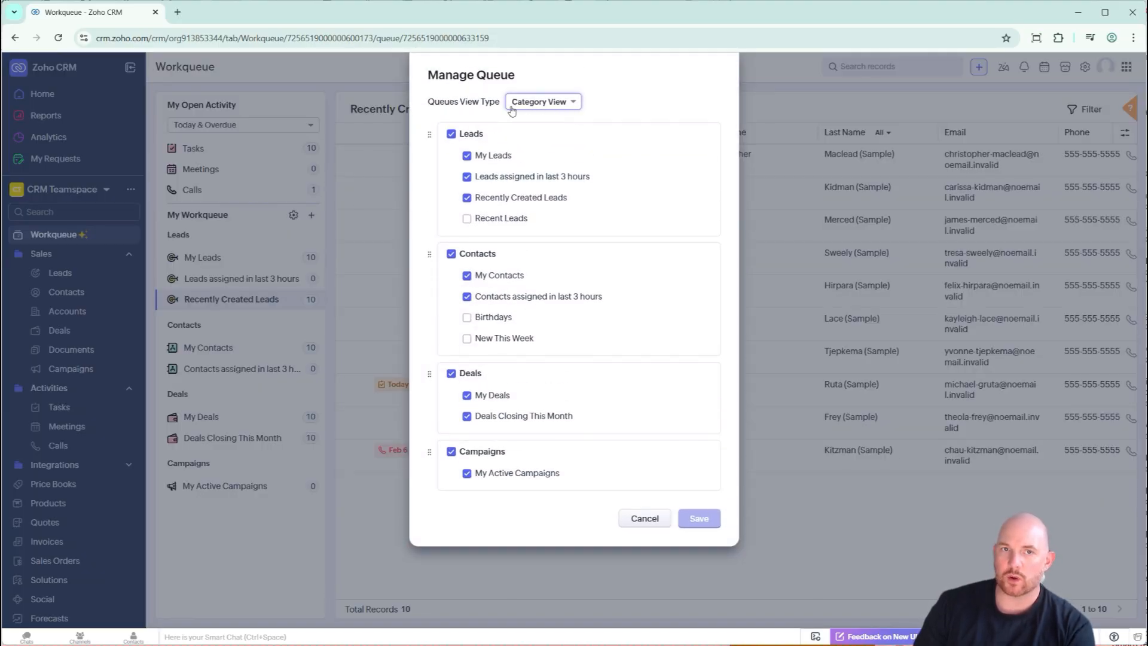
{"action": "left_click", "coordinate": [544, 103]}
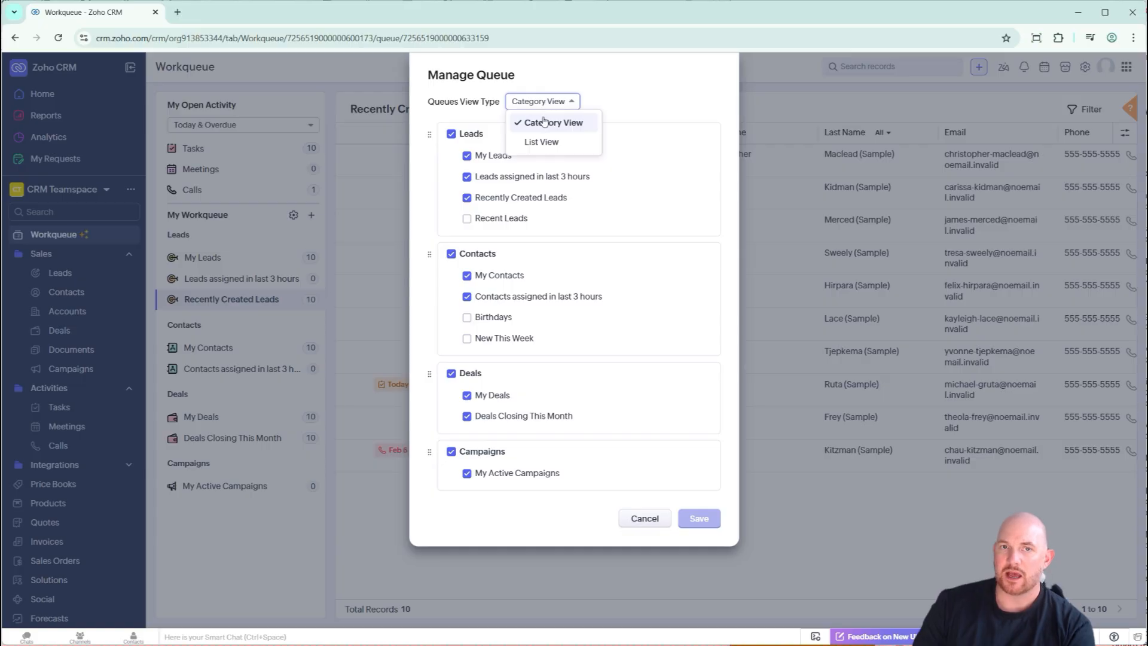
{"action": "left_click", "coordinate": [649, 105]}
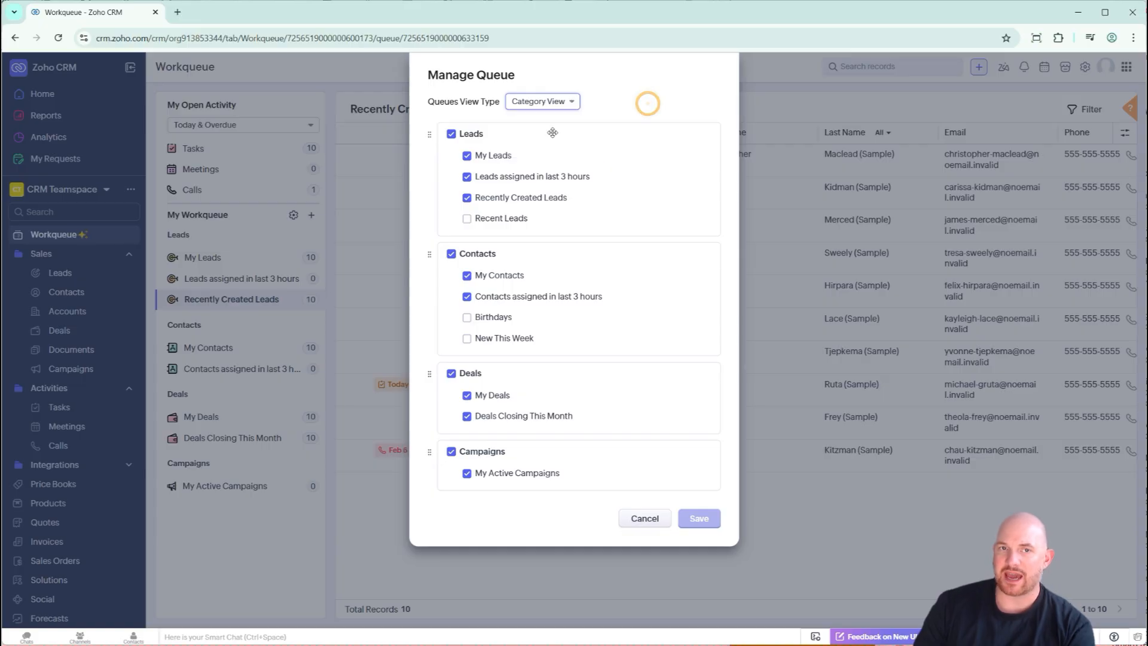
{"action": "left_click", "coordinate": [467, 219]}
{"action": "left_click", "coordinate": [465, 197]}
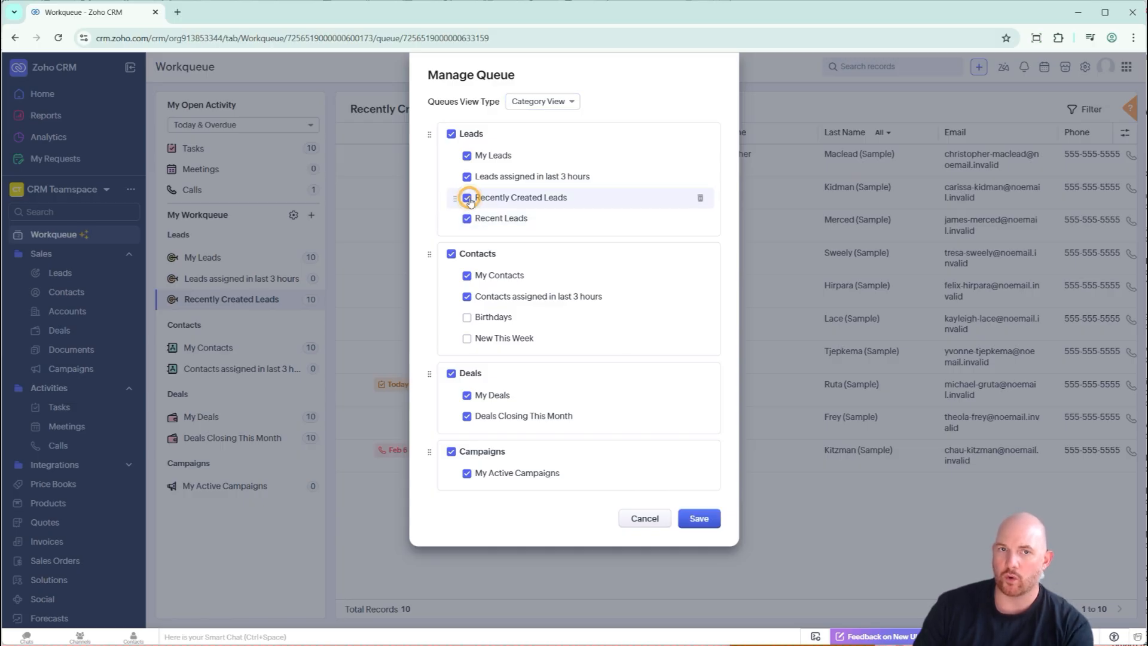
{"action": "left_click_drag", "start_coordinate": [455, 196], "coordinate": [456, 176]}
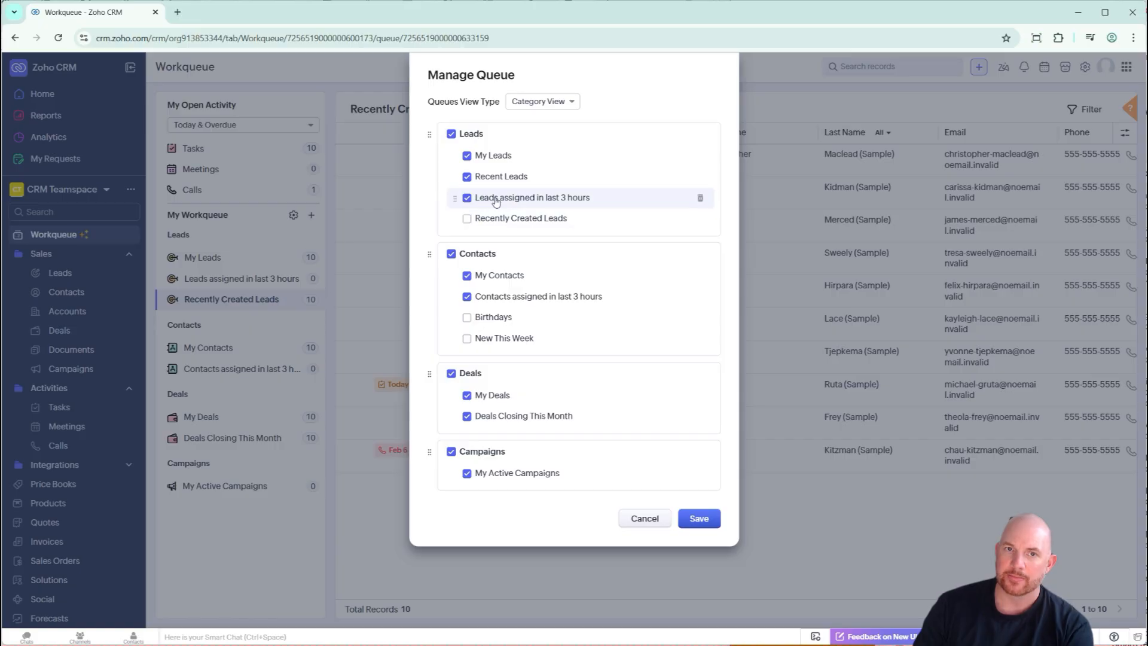
{"action": "left_click", "coordinate": [467, 219]}
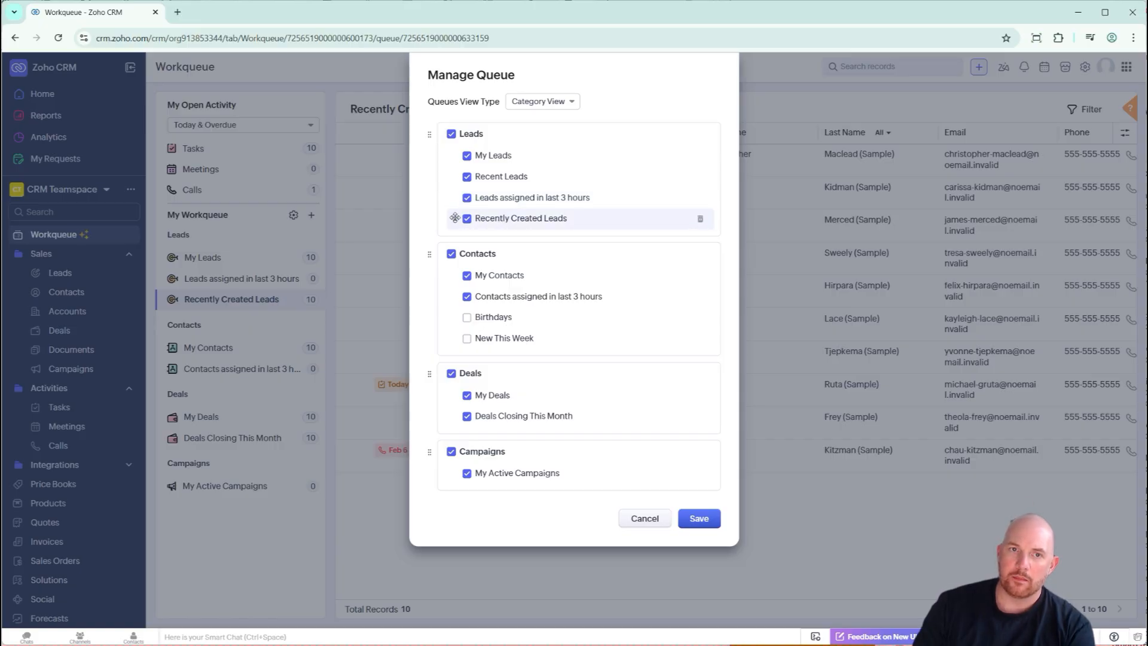
{"action": "left_click_drag", "start_coordinate": [454, 218], "coordinate": [455, 155]}
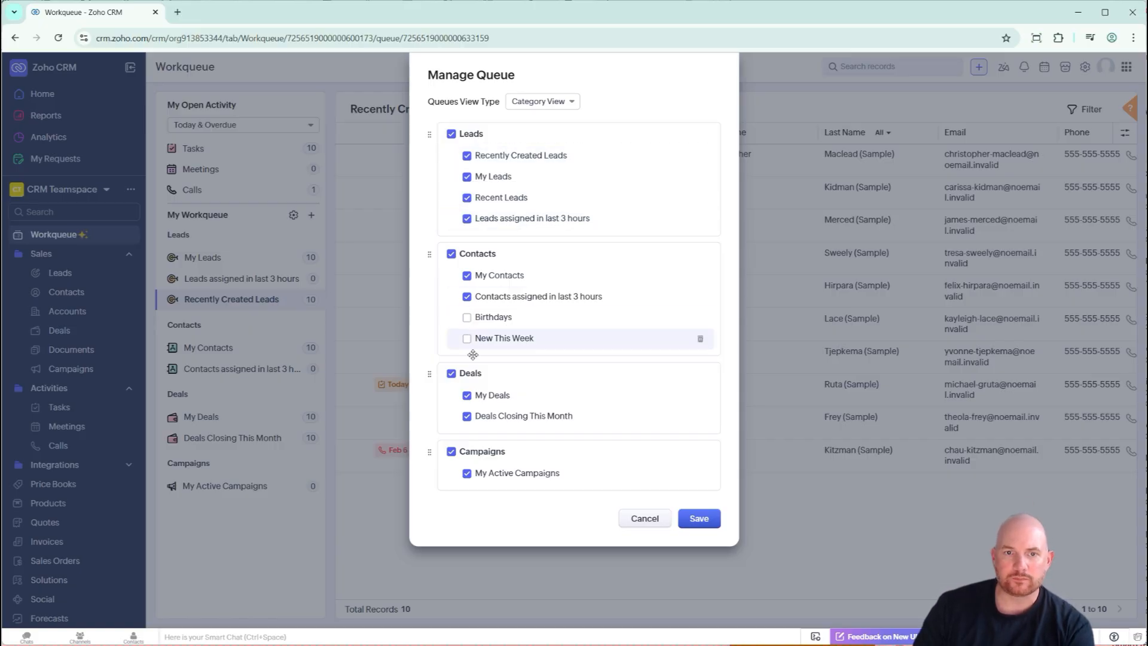
Step: Disable the Campaigns category, move the Deals category above Contacts, and save the queue arrangement
{"action": "left_click", "coordinate": [451, 451]}
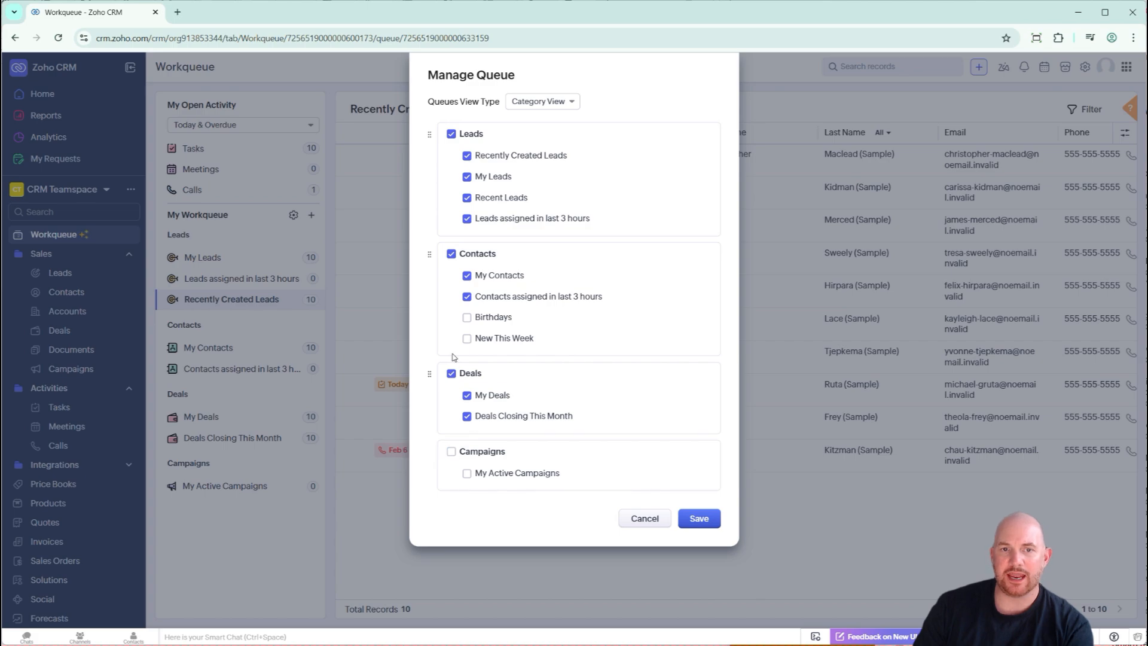
{"action": "left_click_drag", "start_coordinate": [428, 374], "coordinate": [512, 170]}
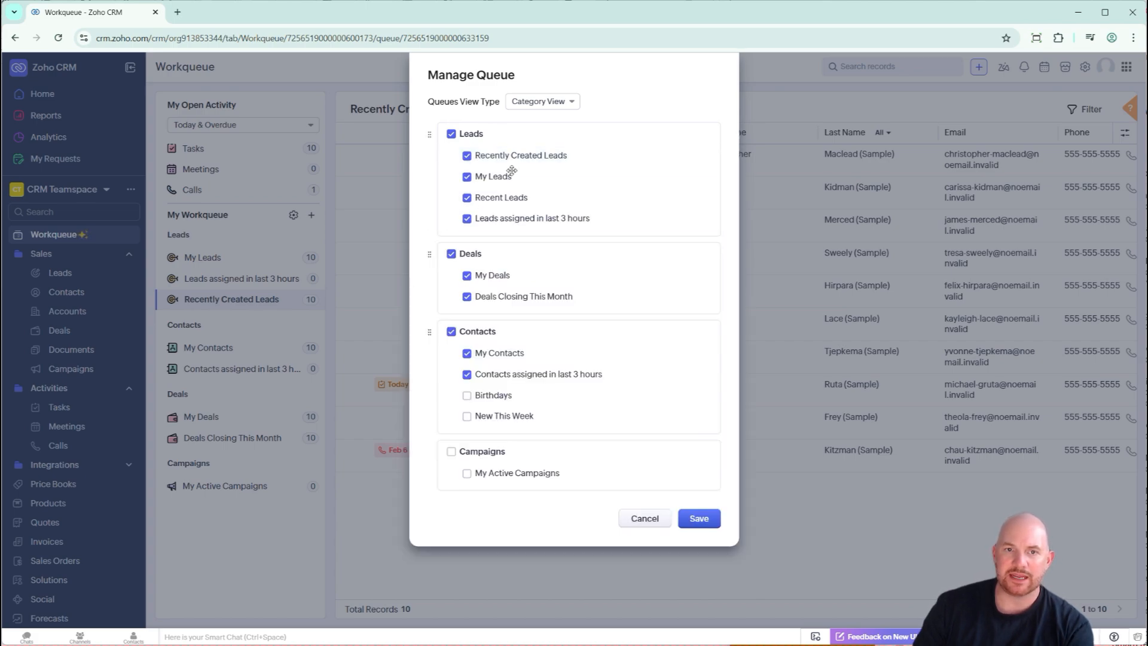
{"action": "left_click", "coordinate": [707, 519]}
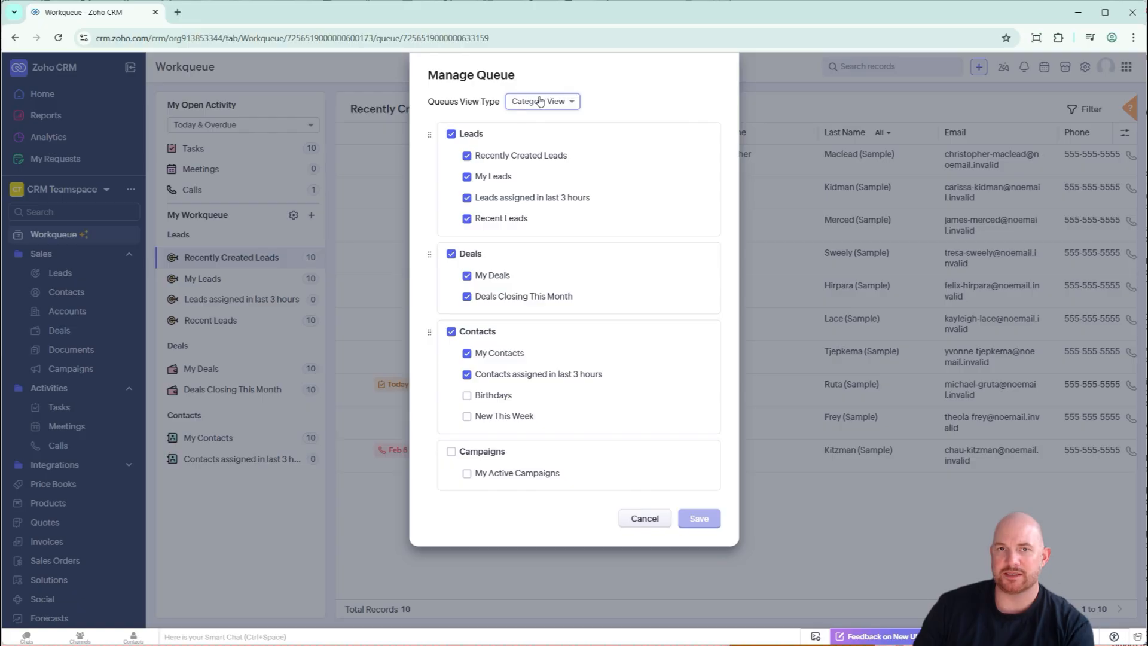
Step: Change the queues view type to List View and save the queue settings
{"action": "left_click", "coordinate": [539, 101]}
{"action": "left_click", "coordinate": [541, 143]}
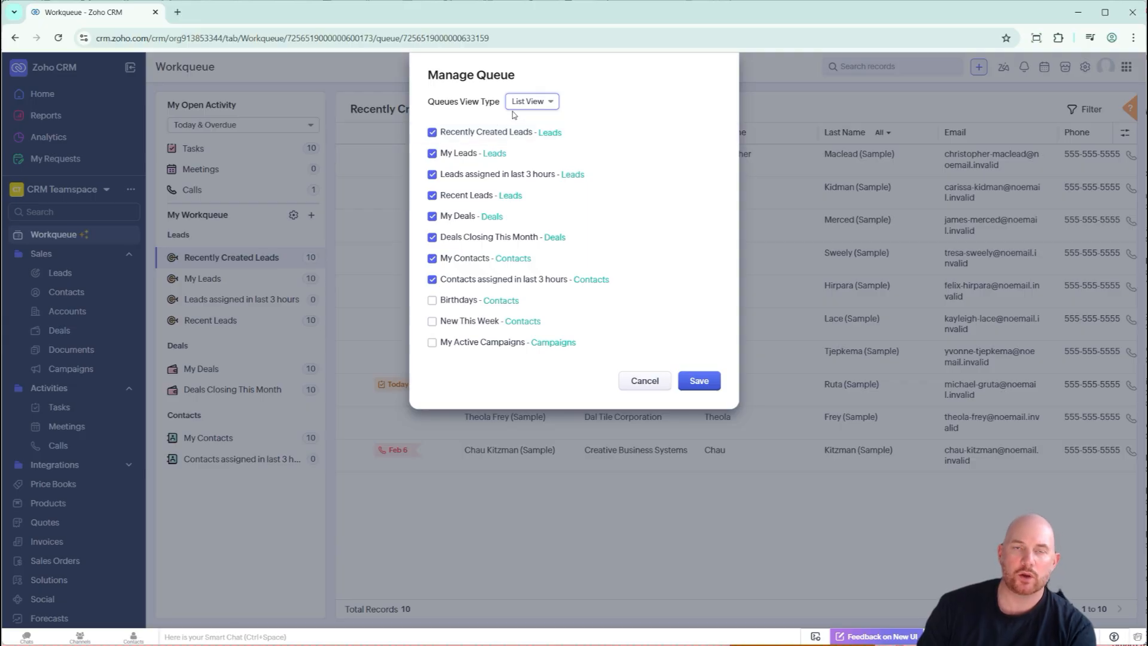
{"action": "left_click", "coordinate": [530, 102]}
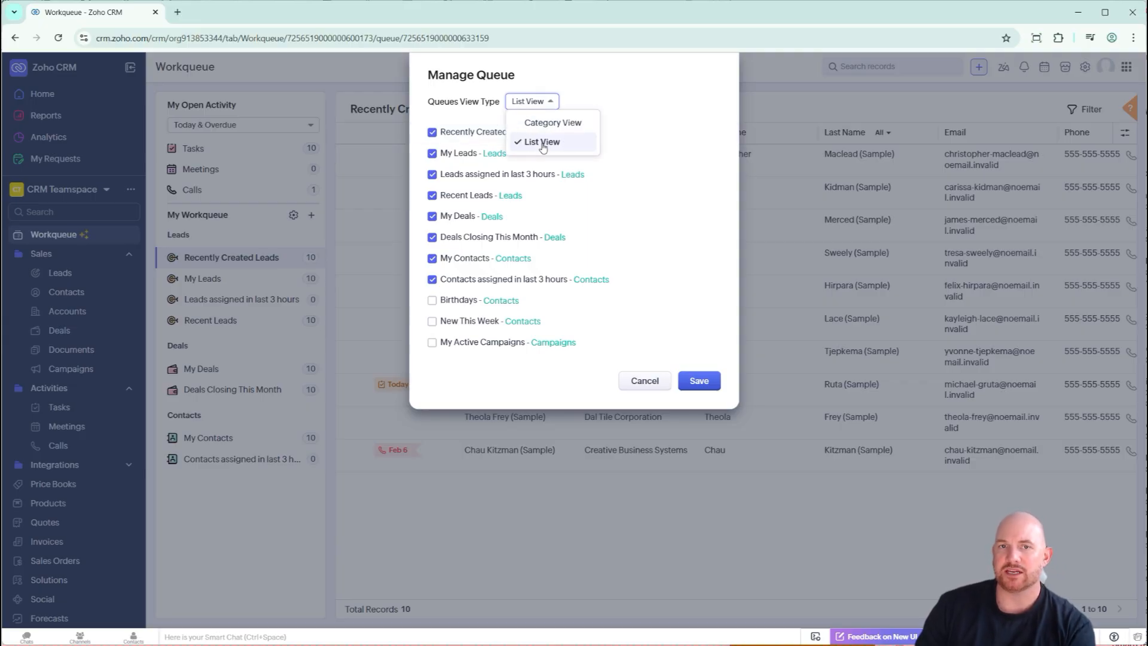
{"action": "left_click", "coordinate": [541, 142]}
{"action": "left_click", "coordinate": [699, 381]}
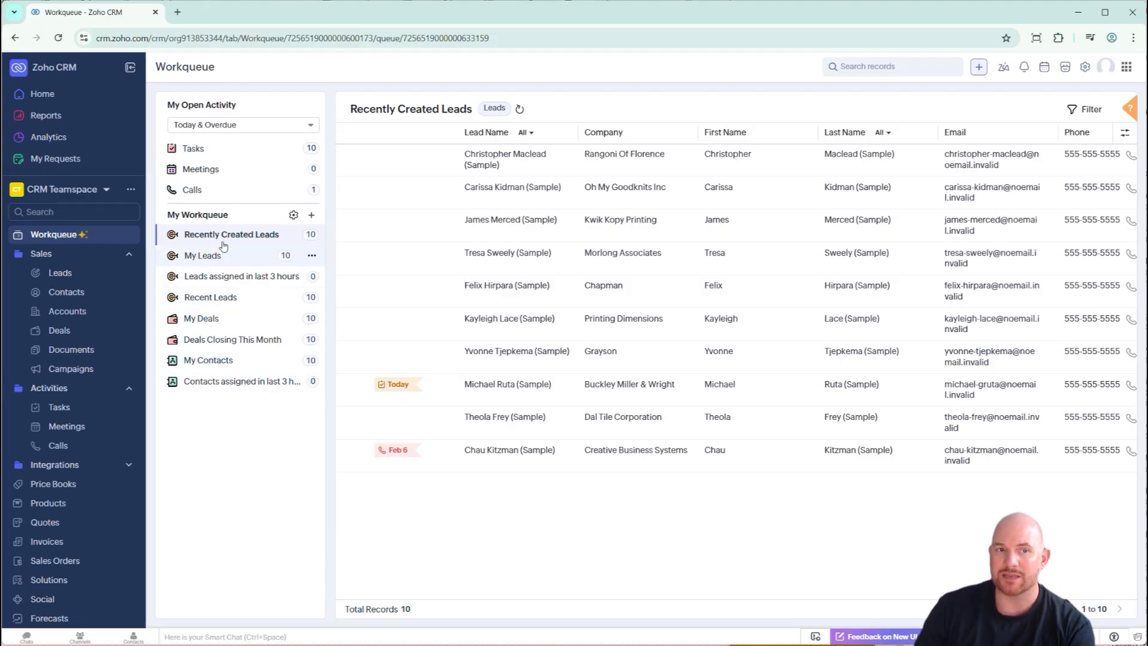
Step: Create a new queue for the Accounts module based on the My Accounts custom view, showing only own records, and save it
{"action": "left_click", "coordinate": [312, 216]}
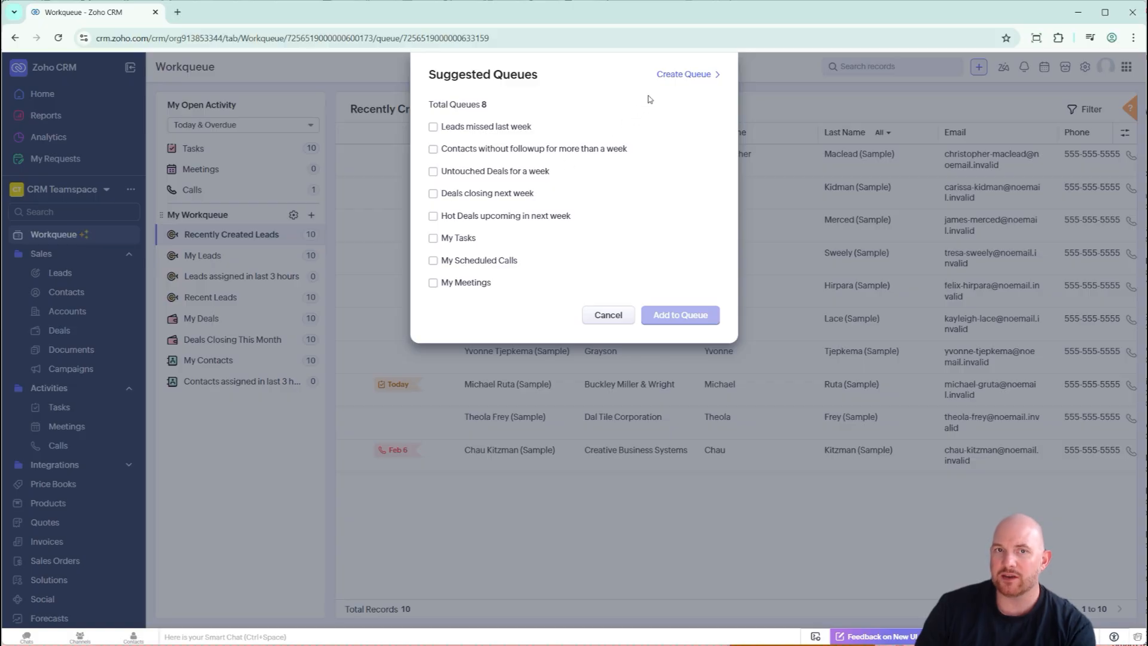
{"action": "left_click", "coordinate": [681, 75]}
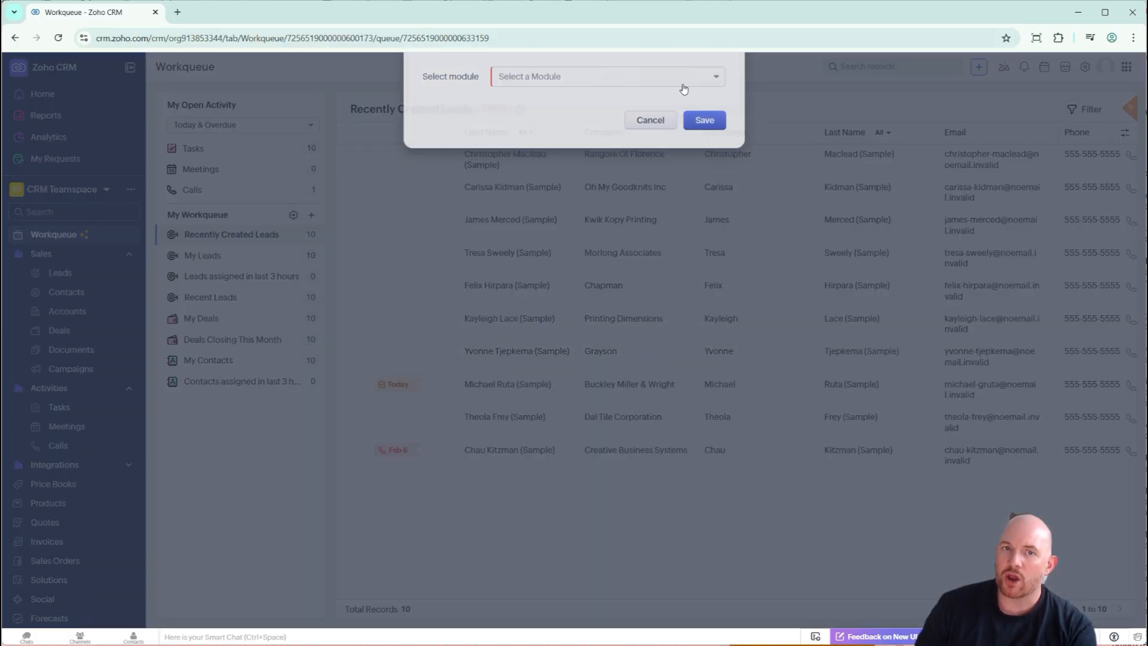
{"action": "left_click", "coordinate": [583, 111]}
{"action": "scroll", "coordinate": [566, 174], "scroll_direction": "down", "scroll_amount": 5}
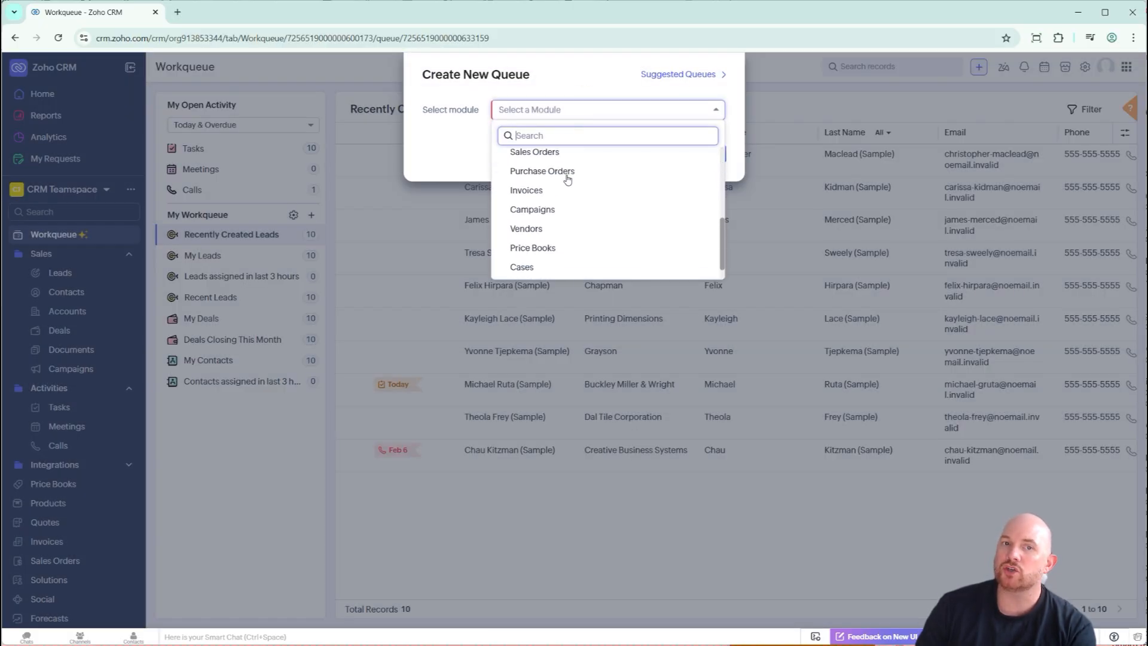
{"action": "scroll", "coordinate": [564, 241], "scroll_direction": "up", "scroll_amount": 5}
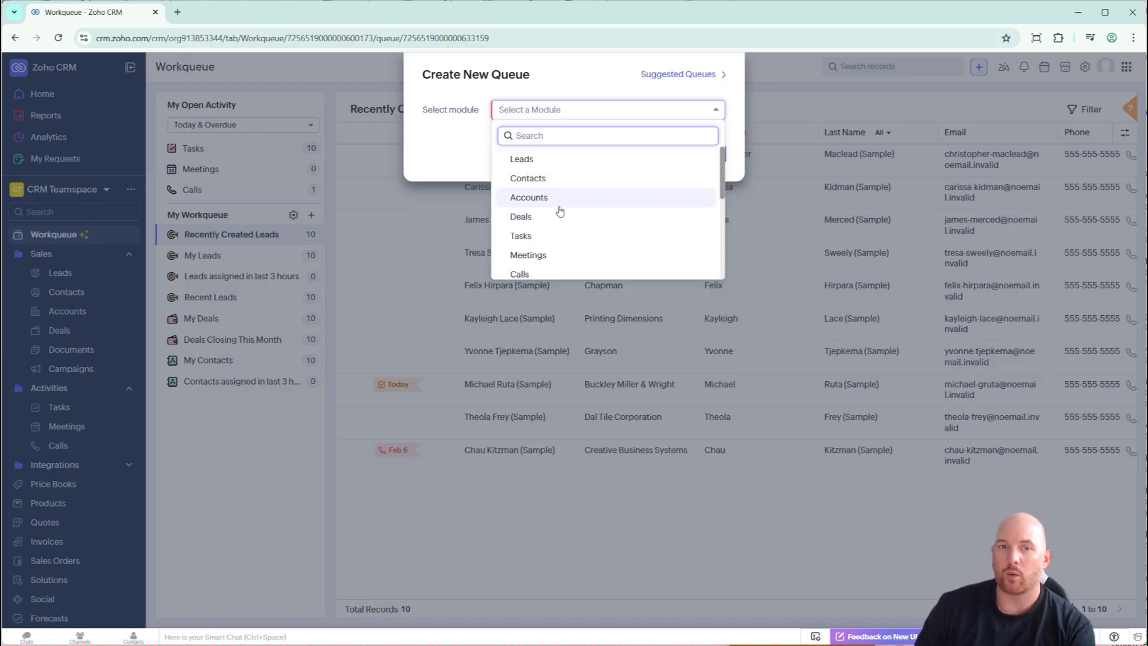
{"action": "scroll", "coordinate": [560, 210], "scroll_direction": "down", "scroll_amount": 3}
{"action": "scroll", "coordinate": [560, 211], "scroll_direction": "up", "scroll_amount": 3}
{"action": "left_click", "coordinate": [560, 194]}
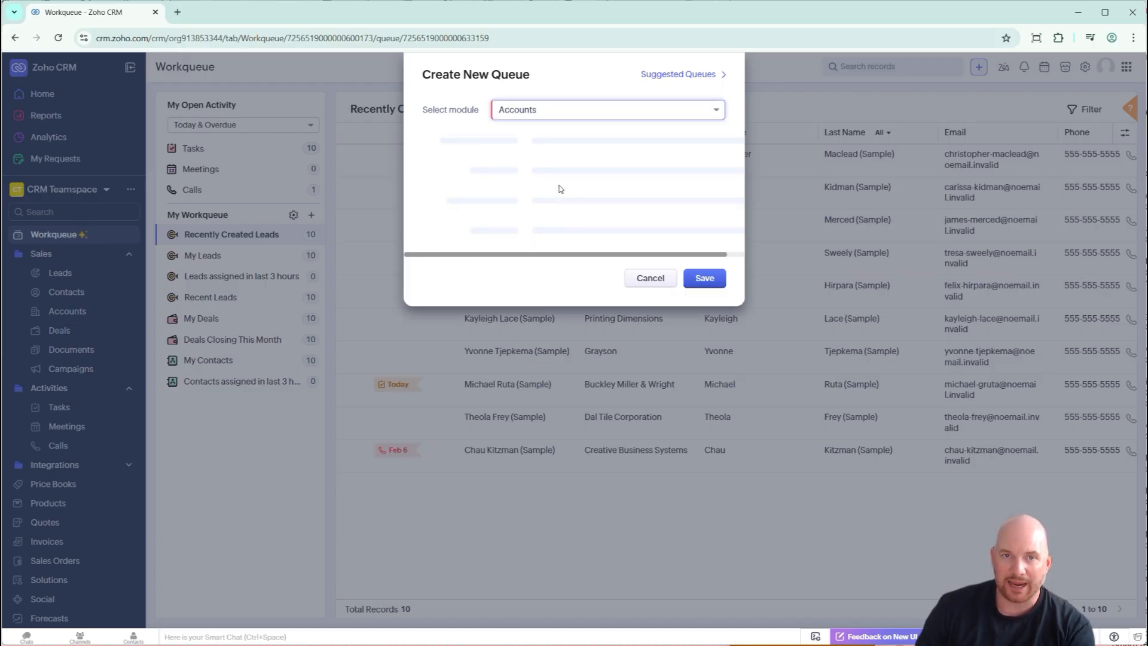
{"action": "left_click", "coordinate": [585, 165]}
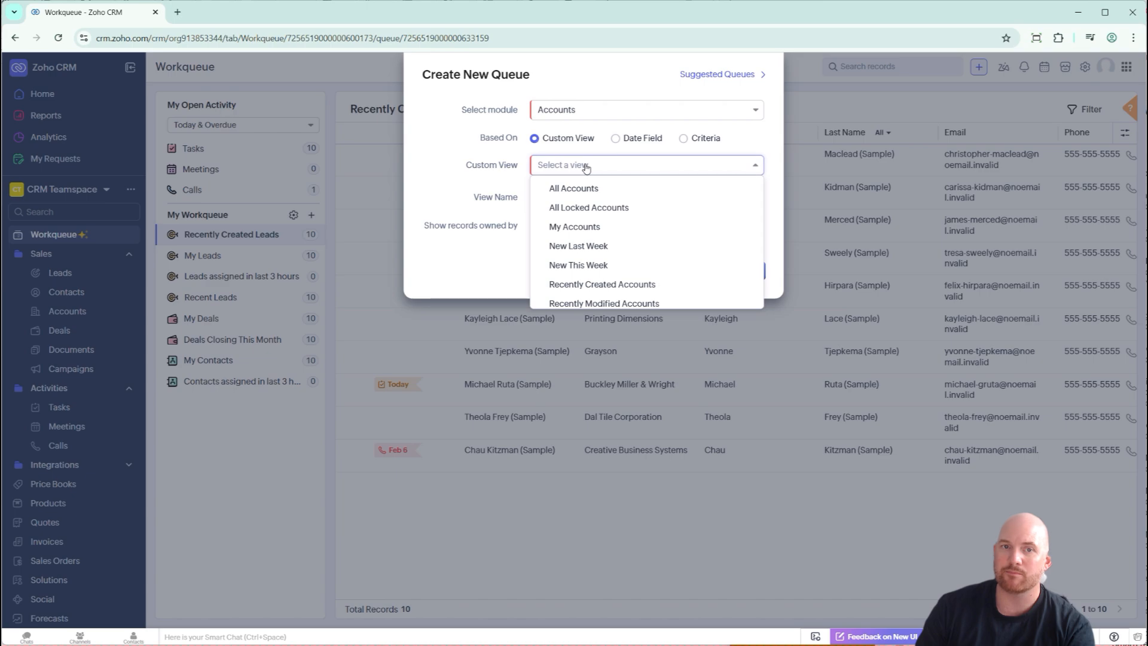
{"action": "left_click", "coordinate": [585, 227]}
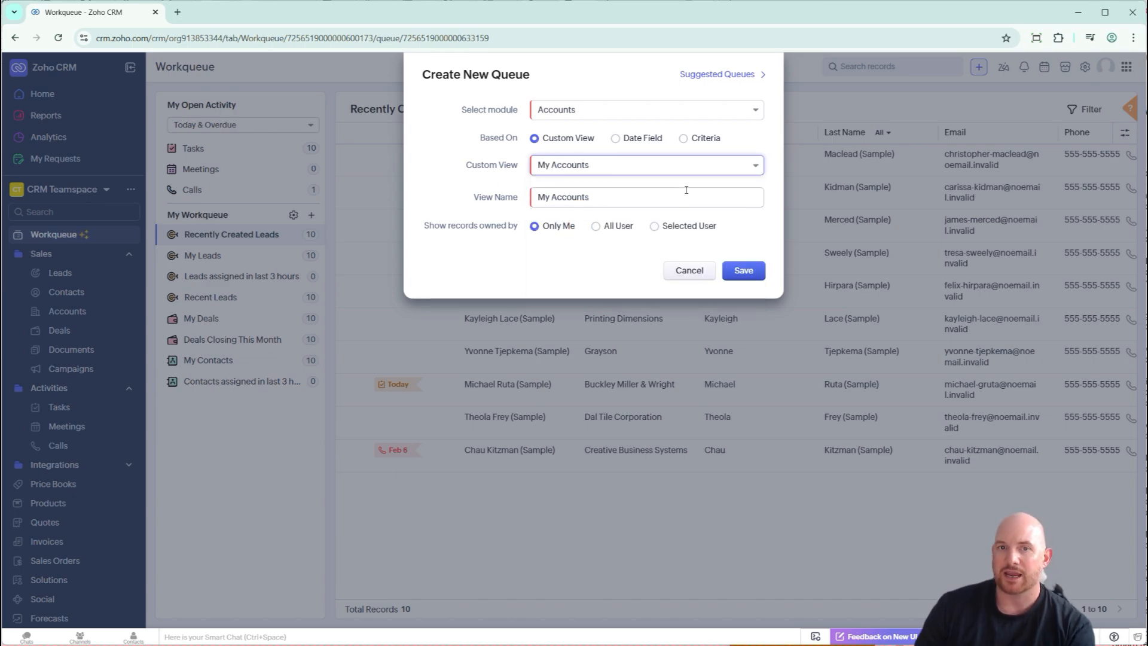
{"action": "left_click", "coordinate": [741, 270]}
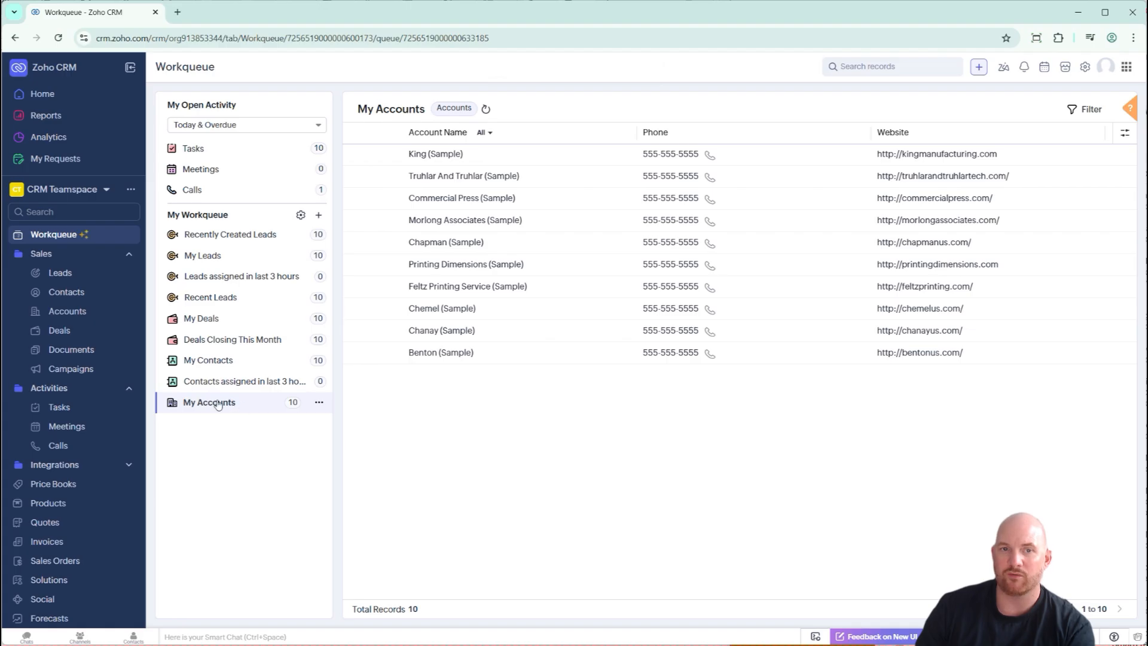
Step: Set the queues view type to Category View and save the queue settings
{"action": "left_click", "coordinate": [301, 215]}
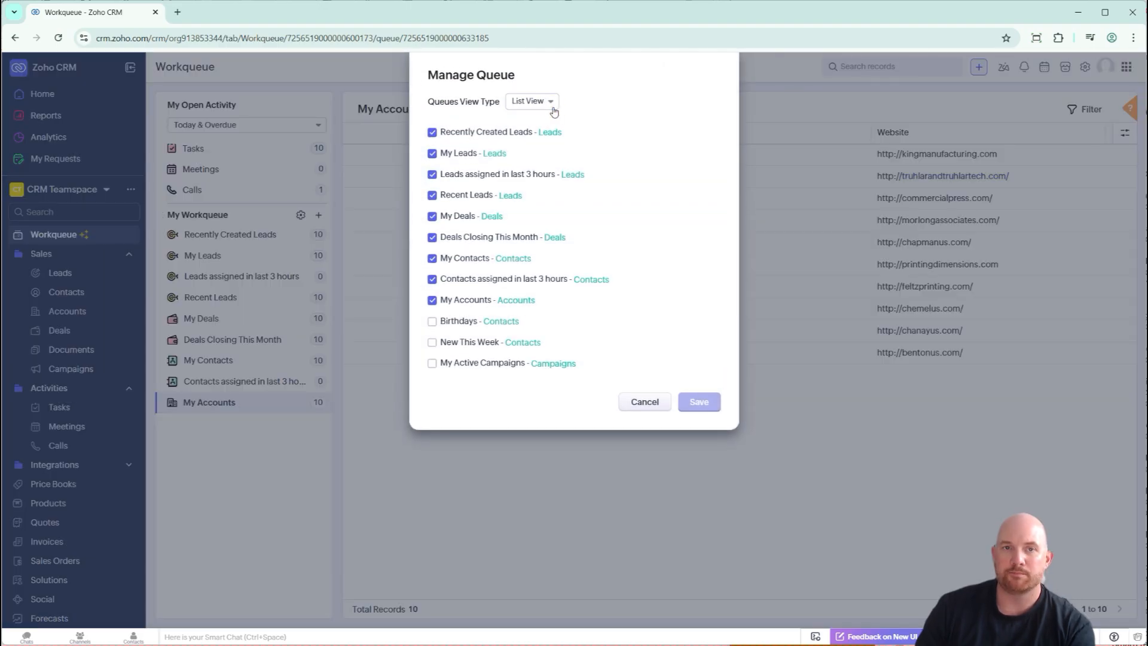
{"action": "left_click", "coordinate": [551, 103]}
{"action": "left_click", "coordinate": [541, 121]}
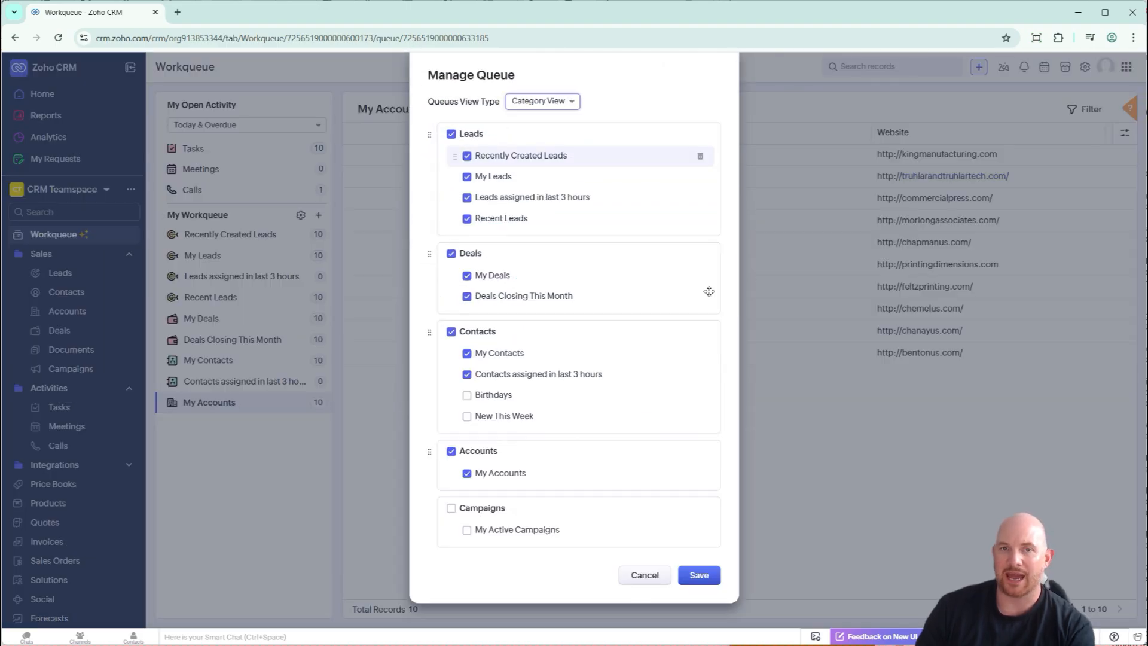
{"action": "left_click", "coordinate": [693, 575]}
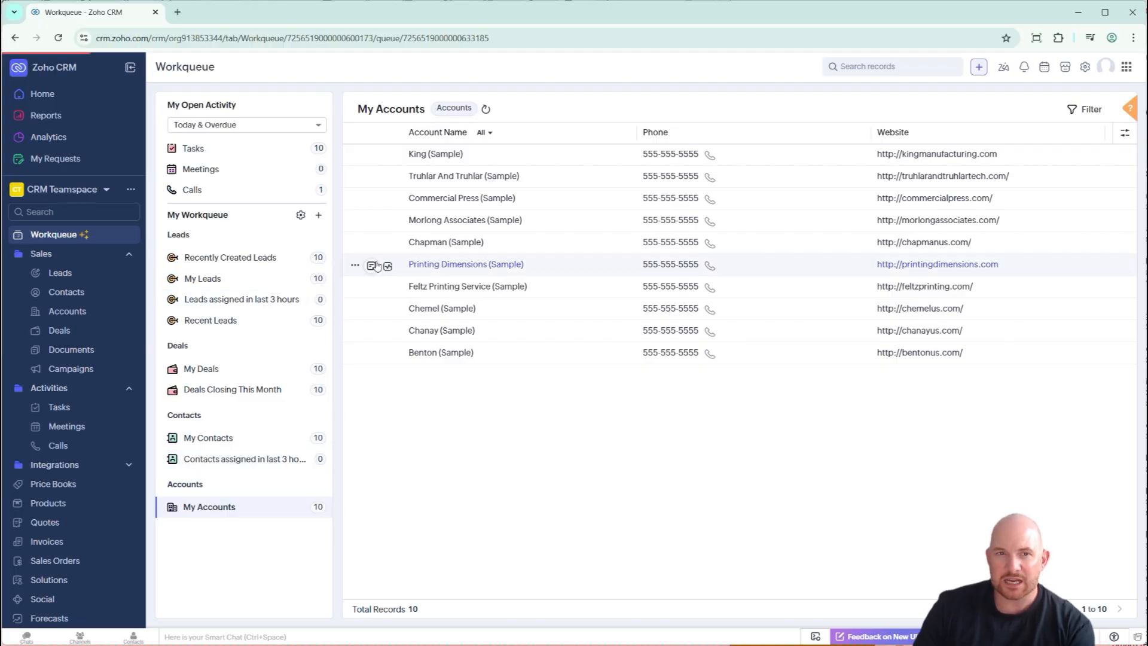
{"action": "left_click_drag", "start_coordinate": [158, 105], "coordinate": [165, 108]}
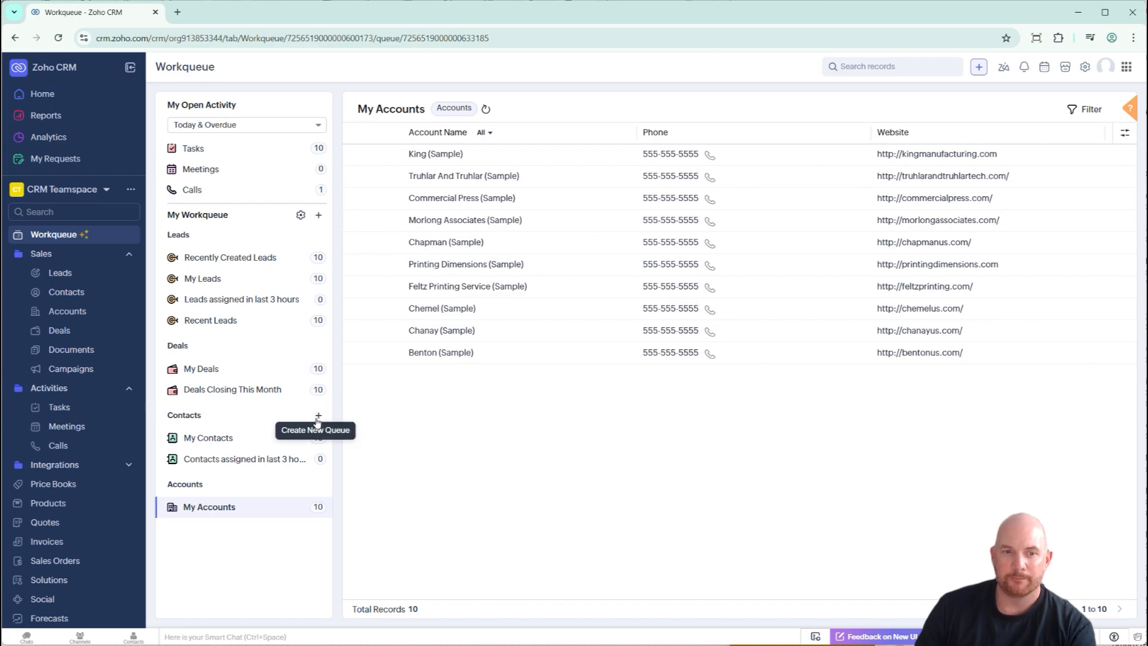
Step: Set up a new Contacts queue based on the Date of Birth date field being Today, and try to save it as Birthdays
{"action": "left_click", "coordinate": [318, 415]}
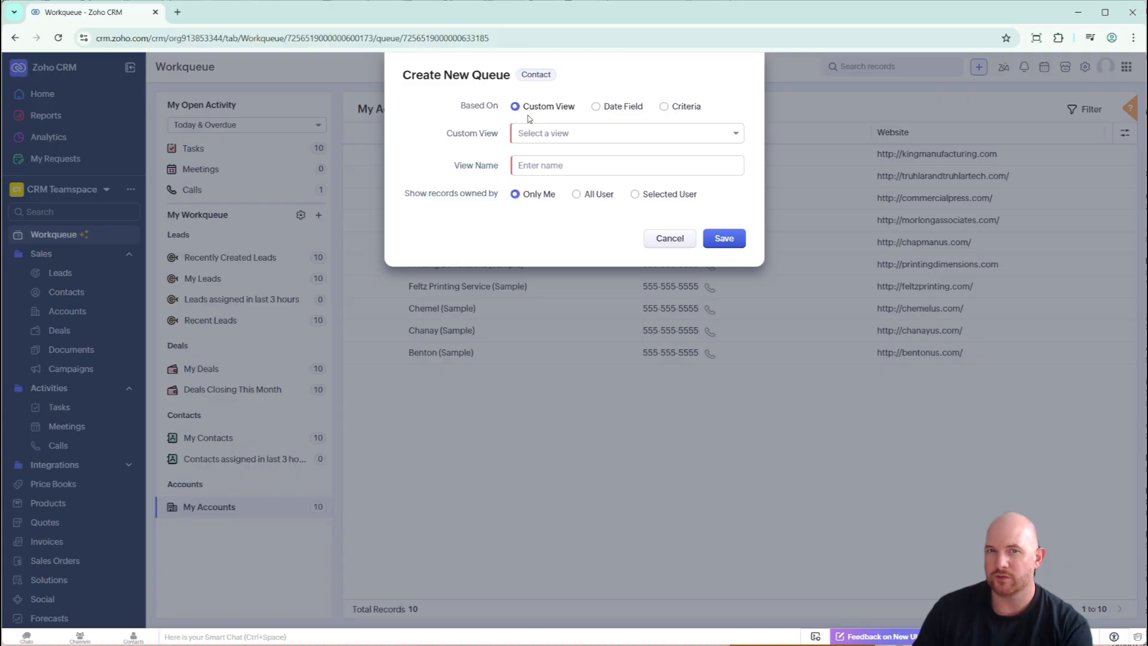
{"action": "left_click", "coordinate": [596, 107]}
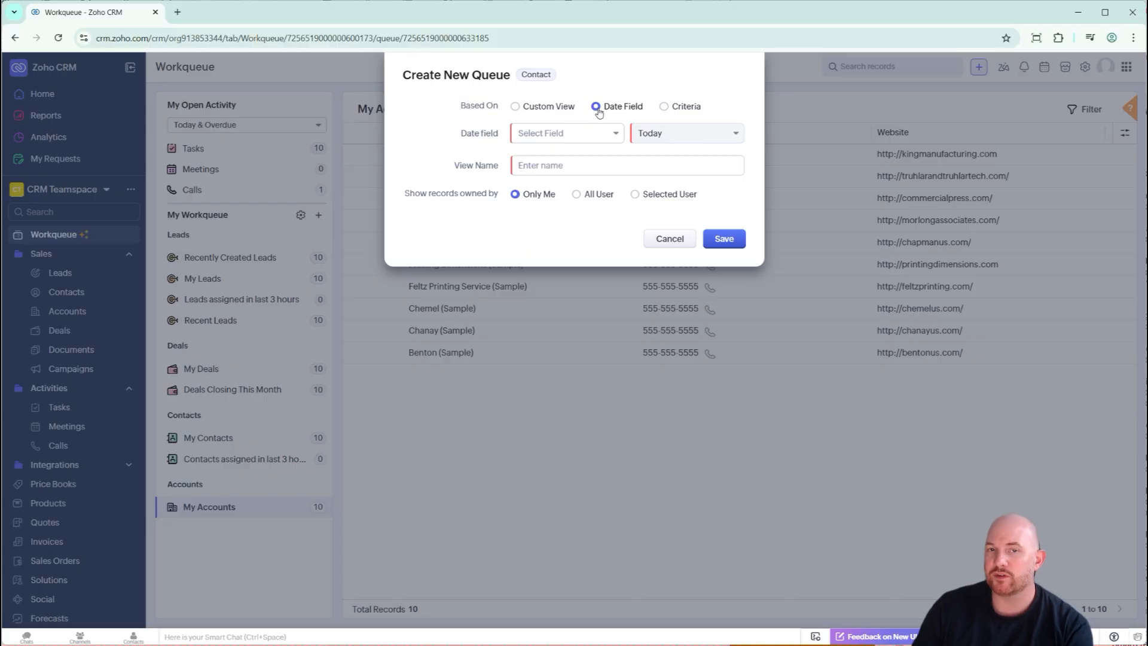
{"action": "left_click", "coordinate": [607, 133]}
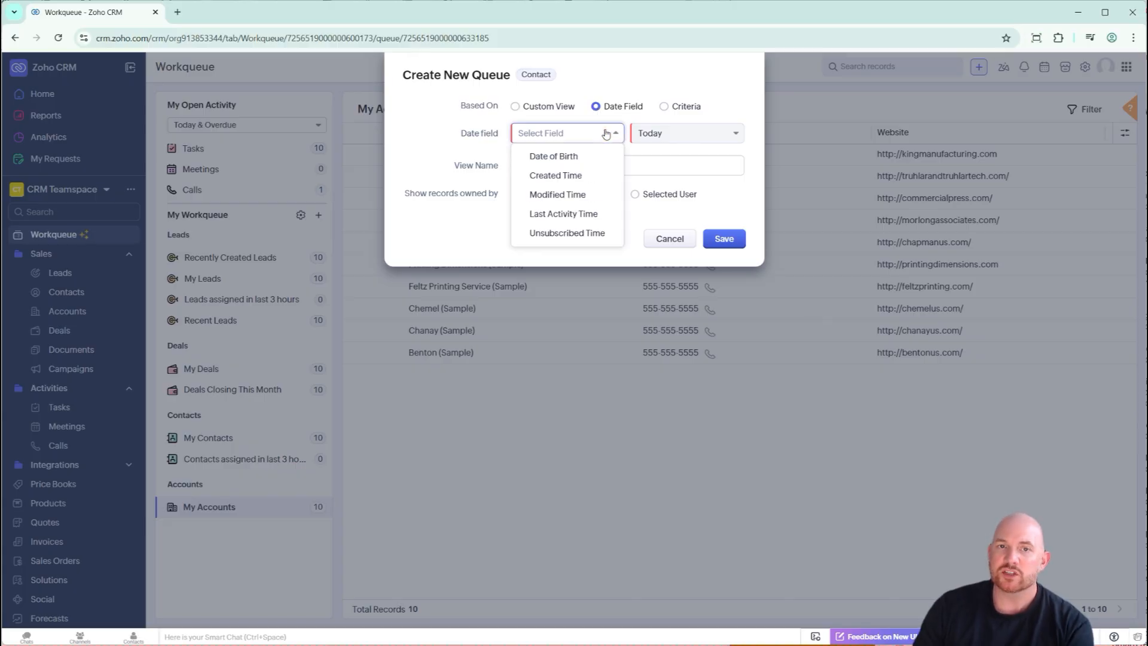
{"action": "left_click", "coordinate": [556, 156]}
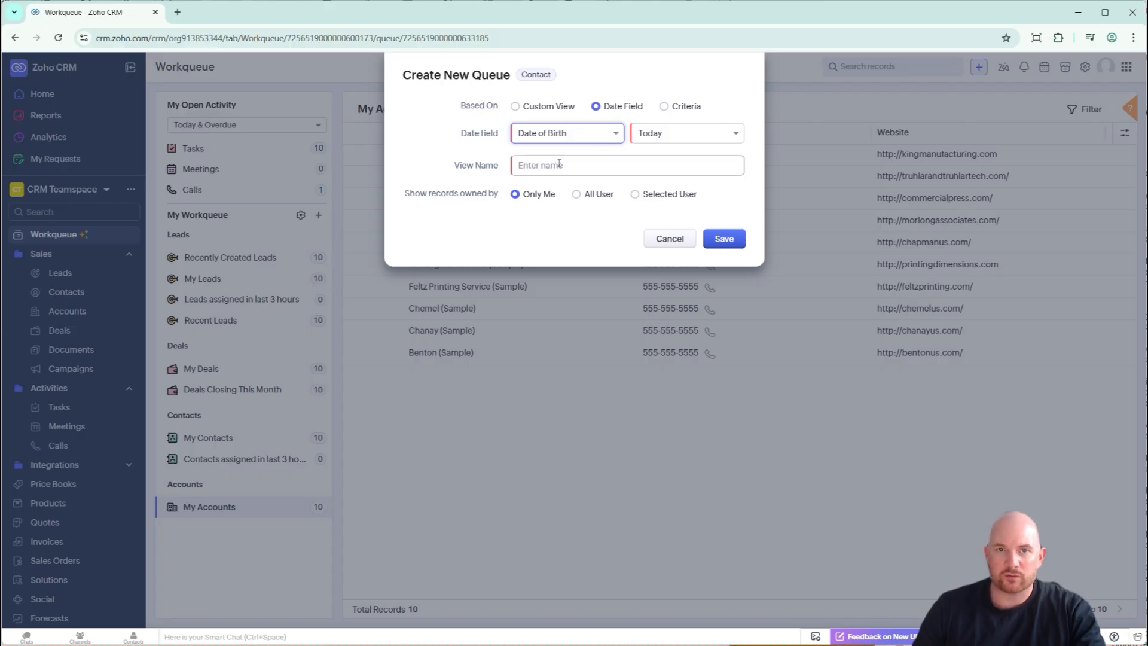
{"action": "left_click", "coordinate": [587, 165]}
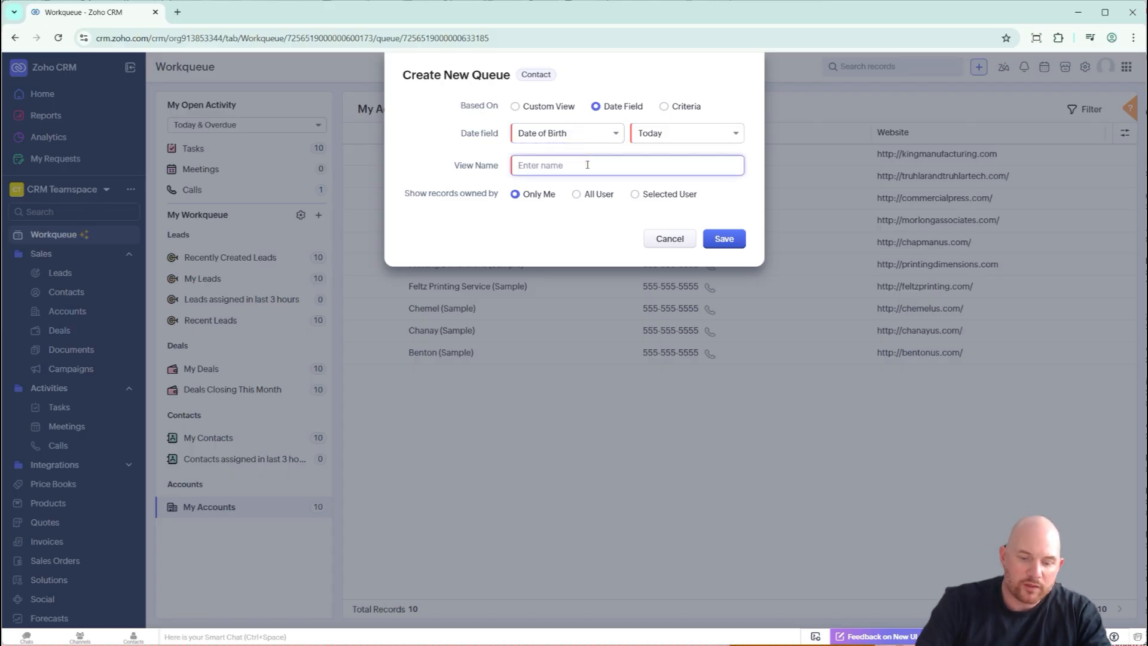
{"action": "type", "text": "Birthdays"}
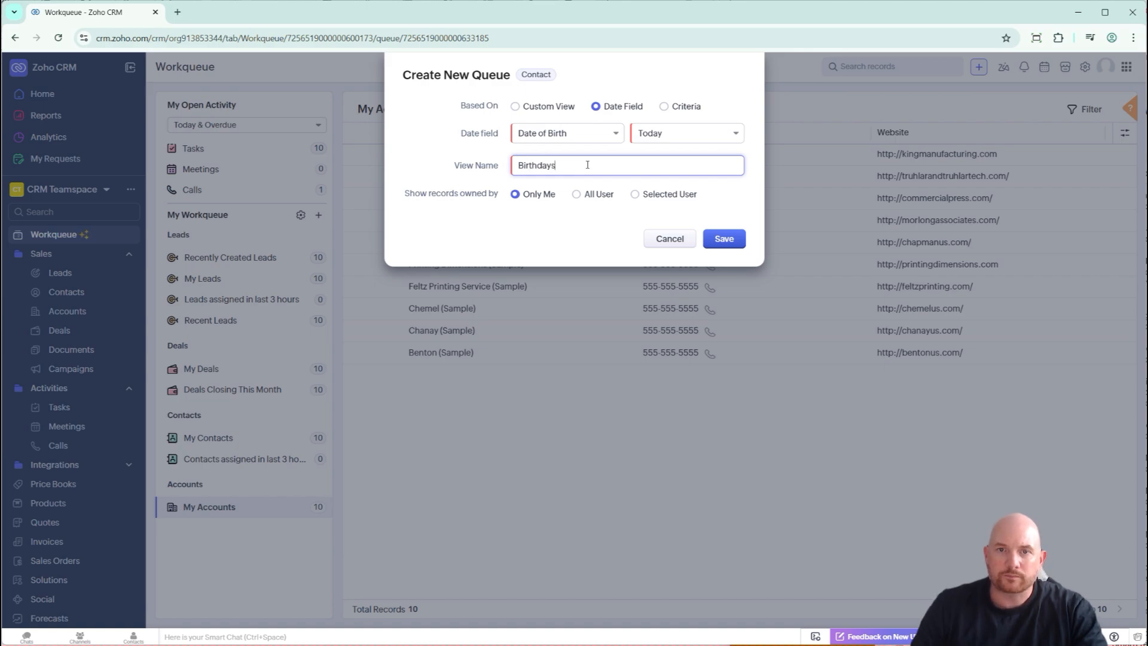
{"action": "left_click", "coordinate": [724, 238]}
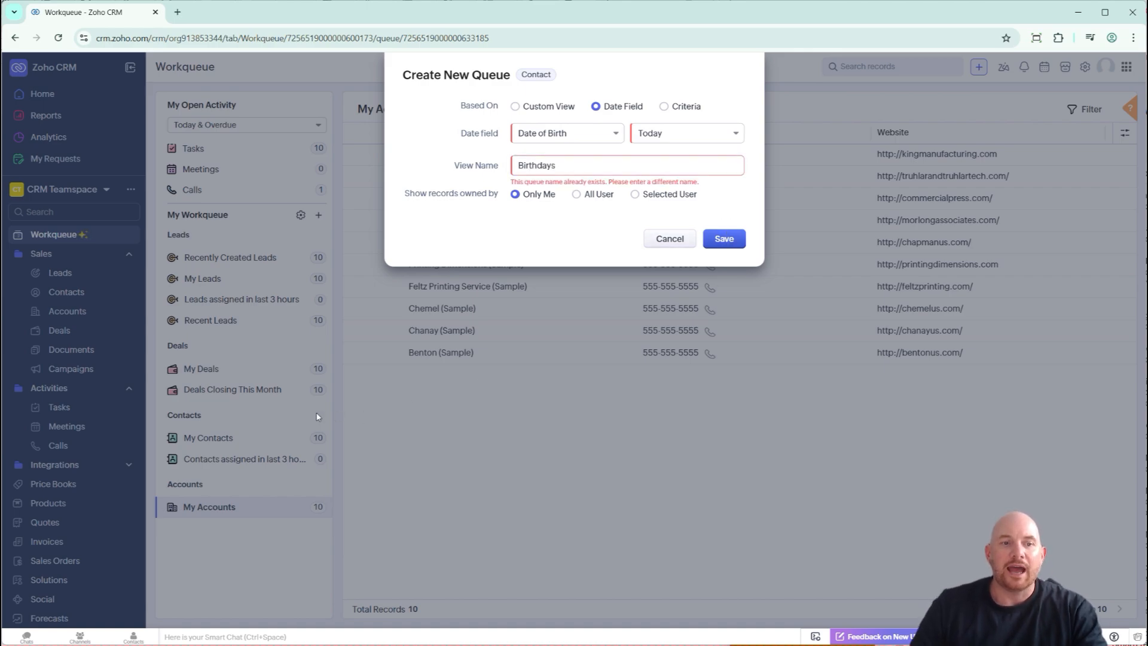
Step: Change the new Contacts queue's view name to Birthday and save the queue
{"action": "left_click", "coordinate": [580, 169]}
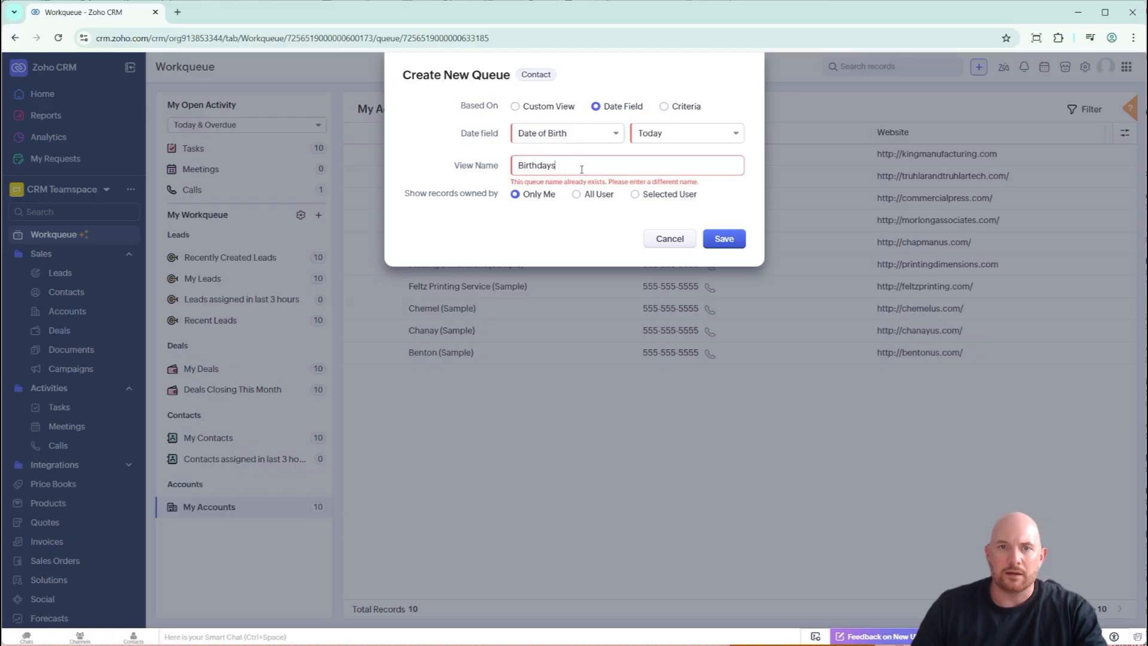
{"action": "key", "text": "BackSpace"}
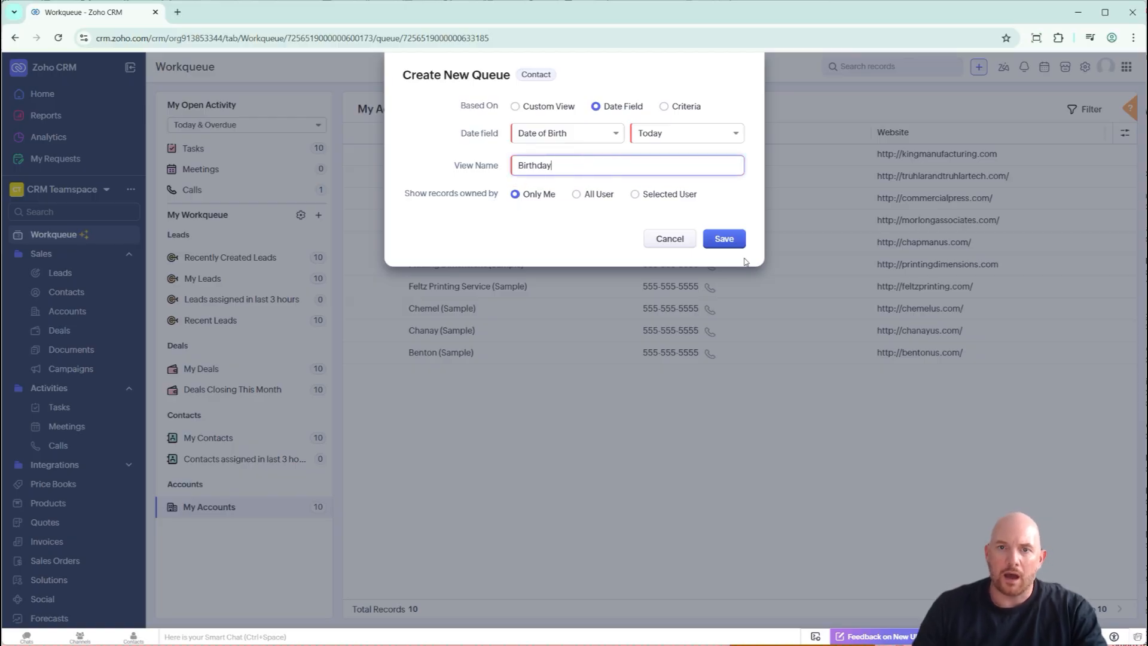
{"action": "left_click", "coordinate": [724, 238]}
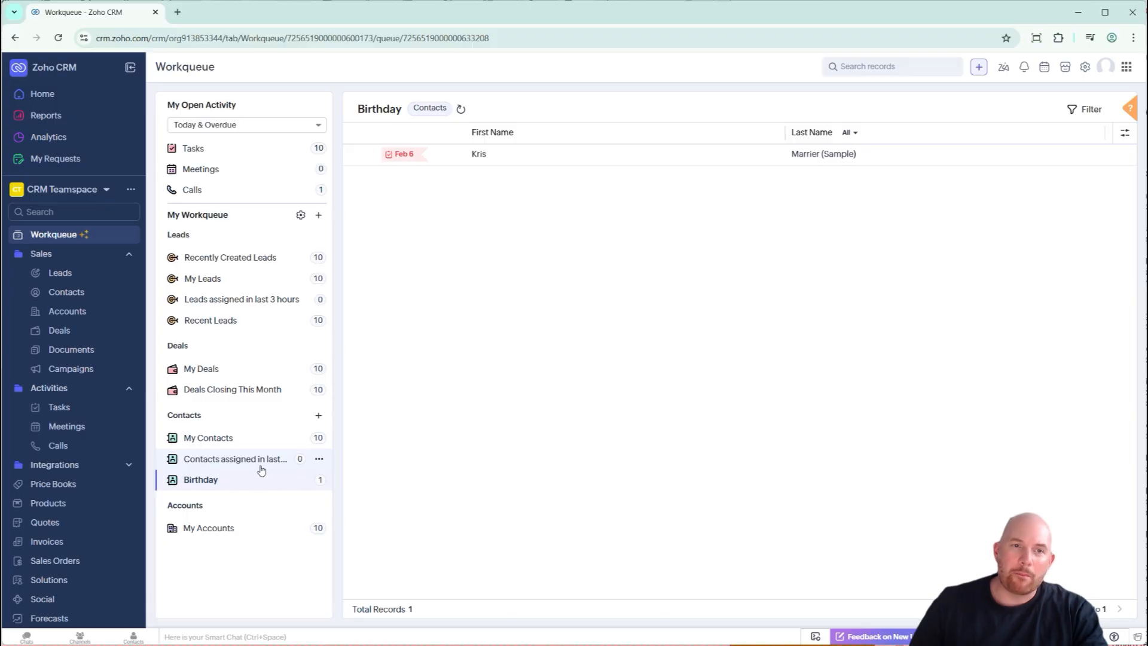
Step: Examine the criteria fields and the comparison operators for Department in a new Contacts queue, leaving without saving
{"action": "left_click", "coordinate": [318, 215]}
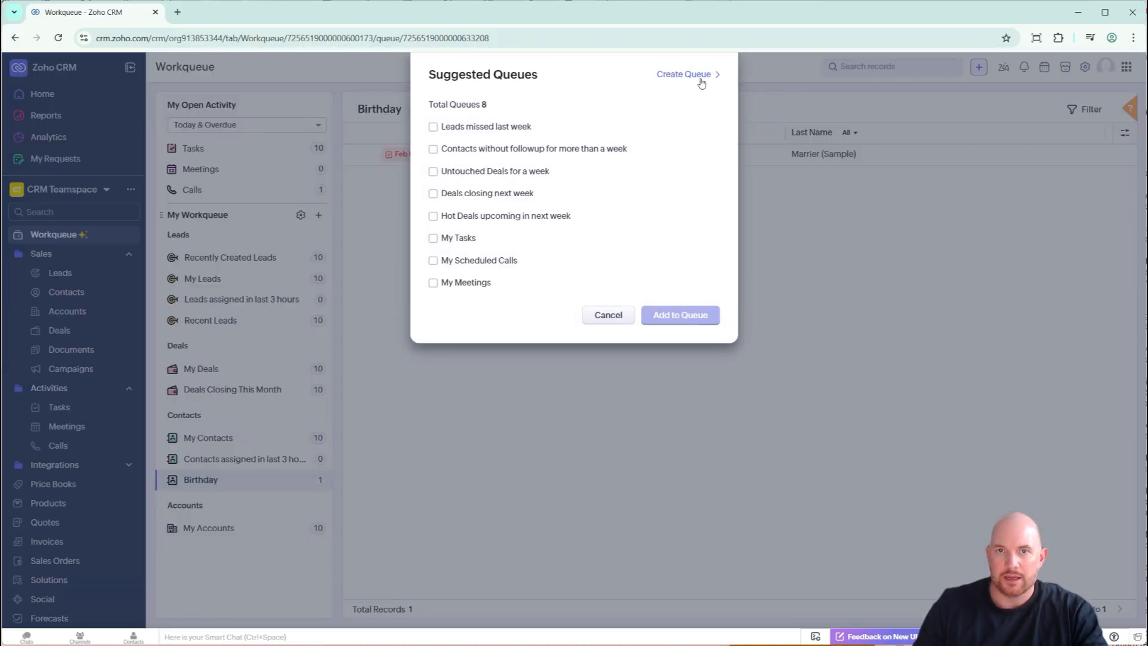
{"action": "left_click", "coordinate": [609, 316]}
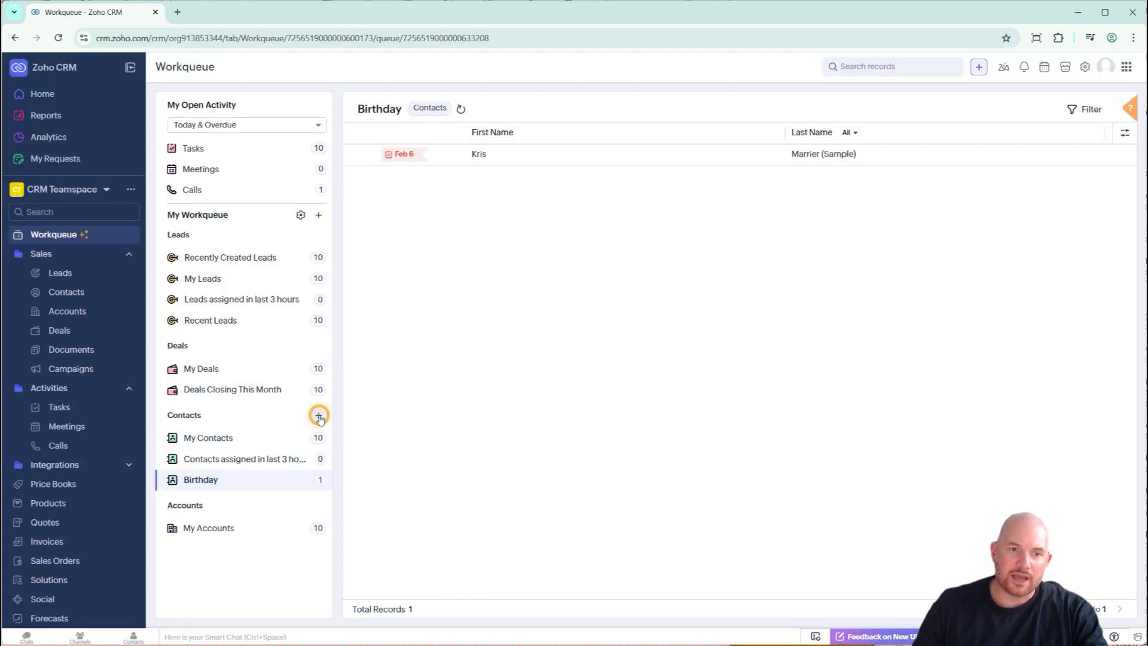
{"action": "left_click", "coordinate": [318, 415]}
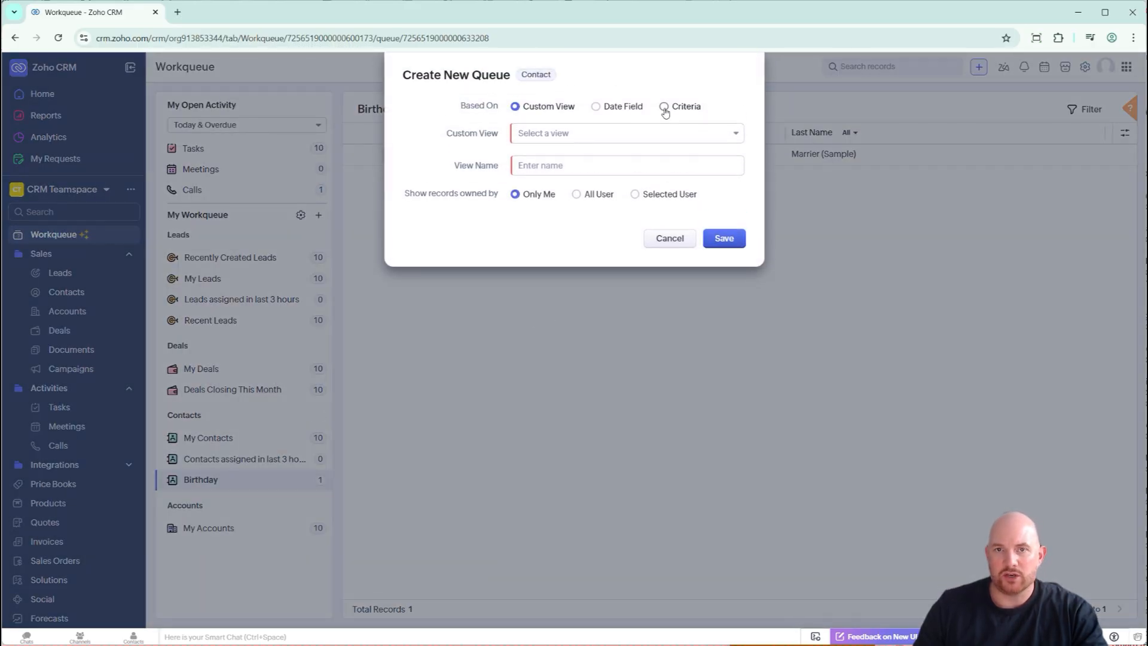
{"action": "left_click", "coordinate": [664, 107]}
{"action": "left_click", "coordinate": [517, 139]}
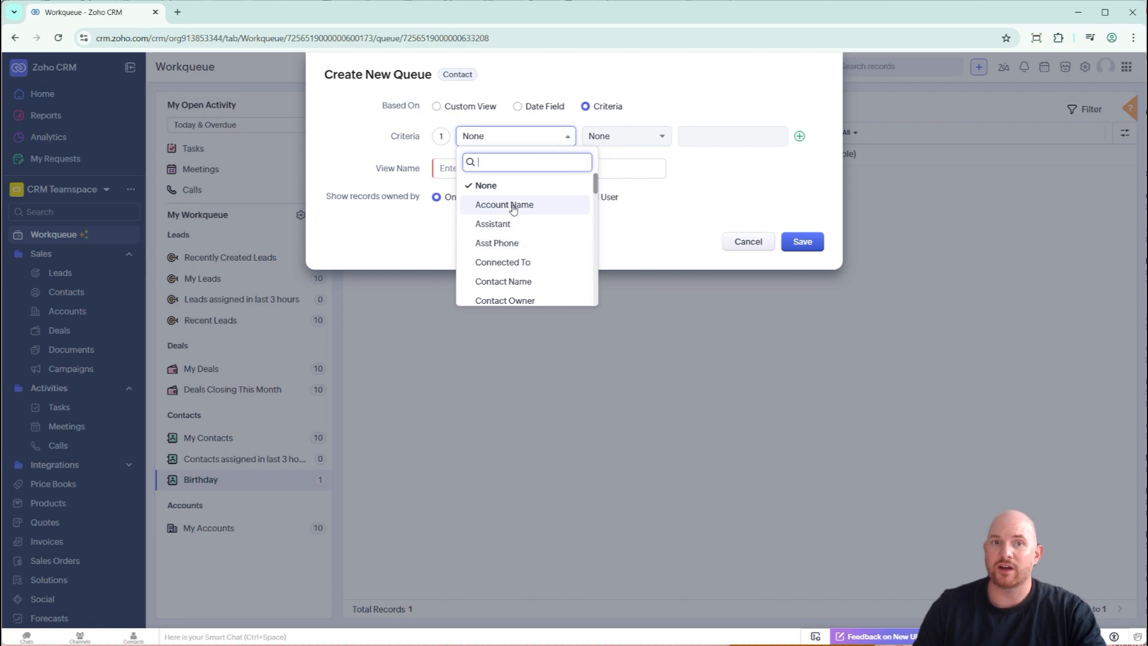
{"action": "scroll", "coordinate": [529, 211], "scroll_direction": "down", "scroll_amount": 3}
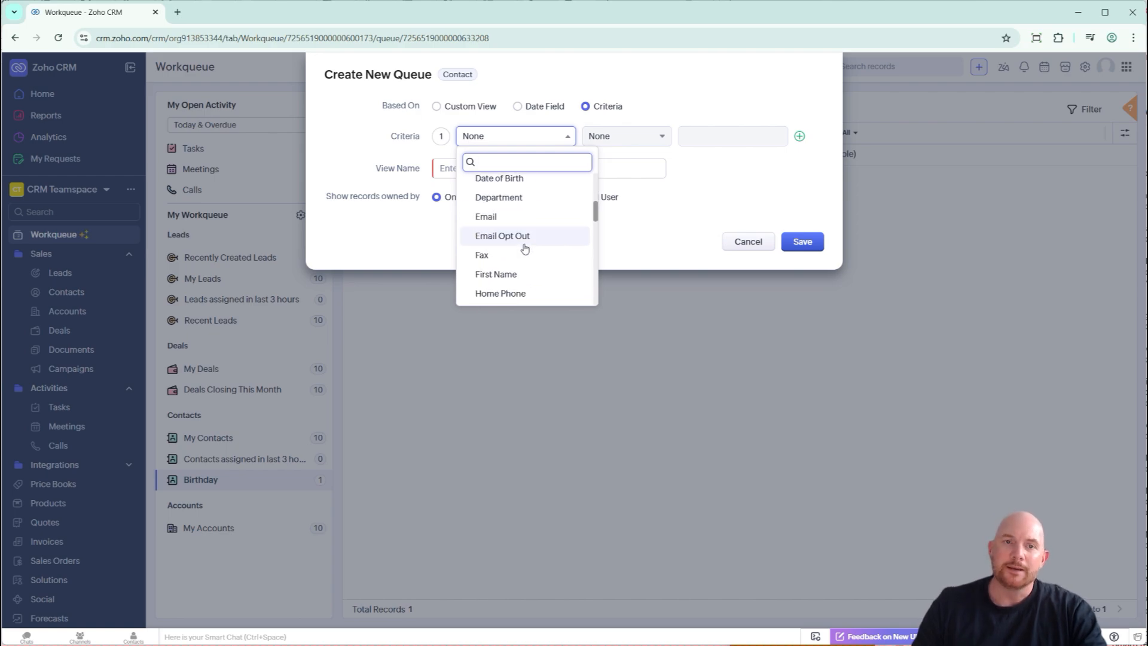
{"action": "left_click", "coordinate": [524, 202]}
{"action": "left_click", "coordinate": [599, 141]}
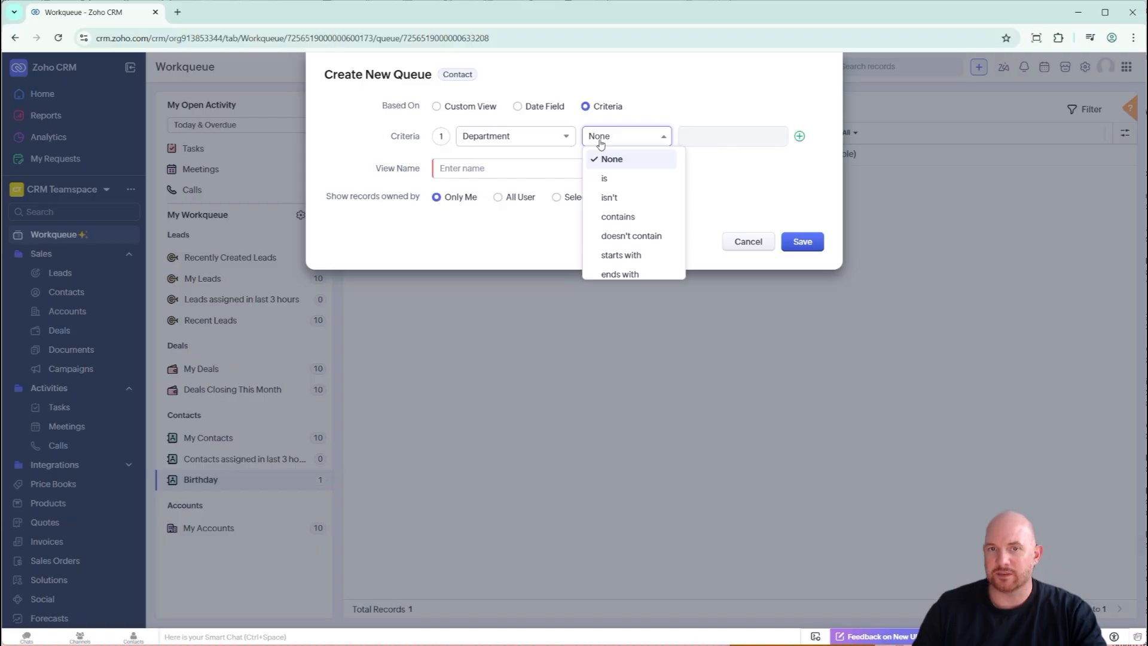
{"action": "left_click", "coordinate": [481, 233]}
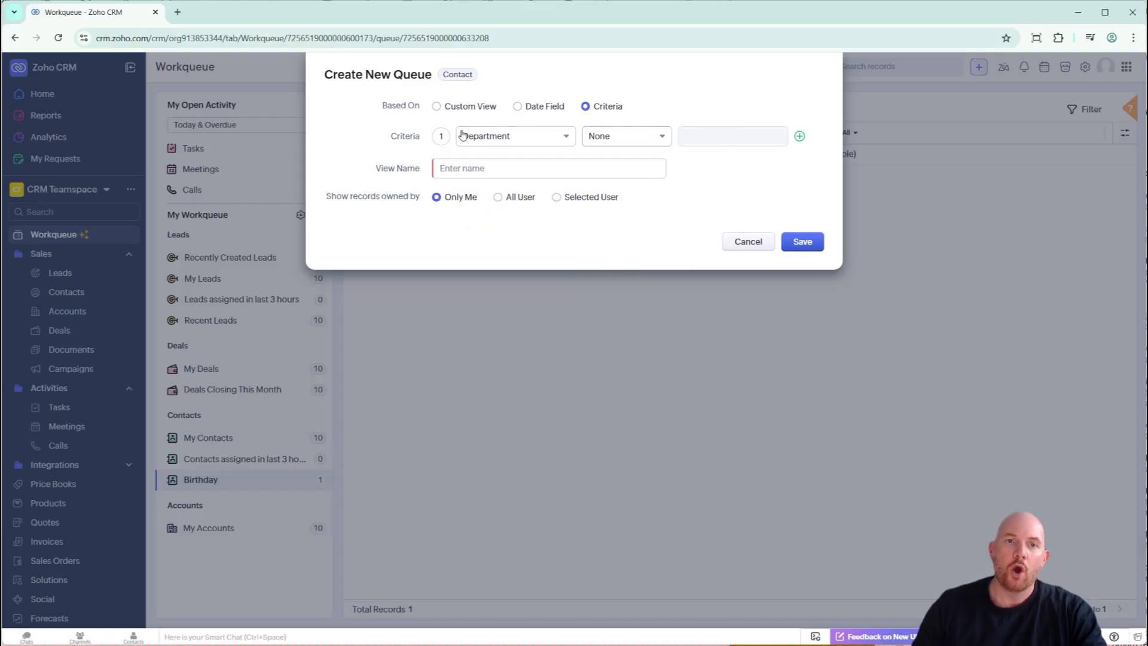
{"action": "left_click", "coordinate": [758, 244]}
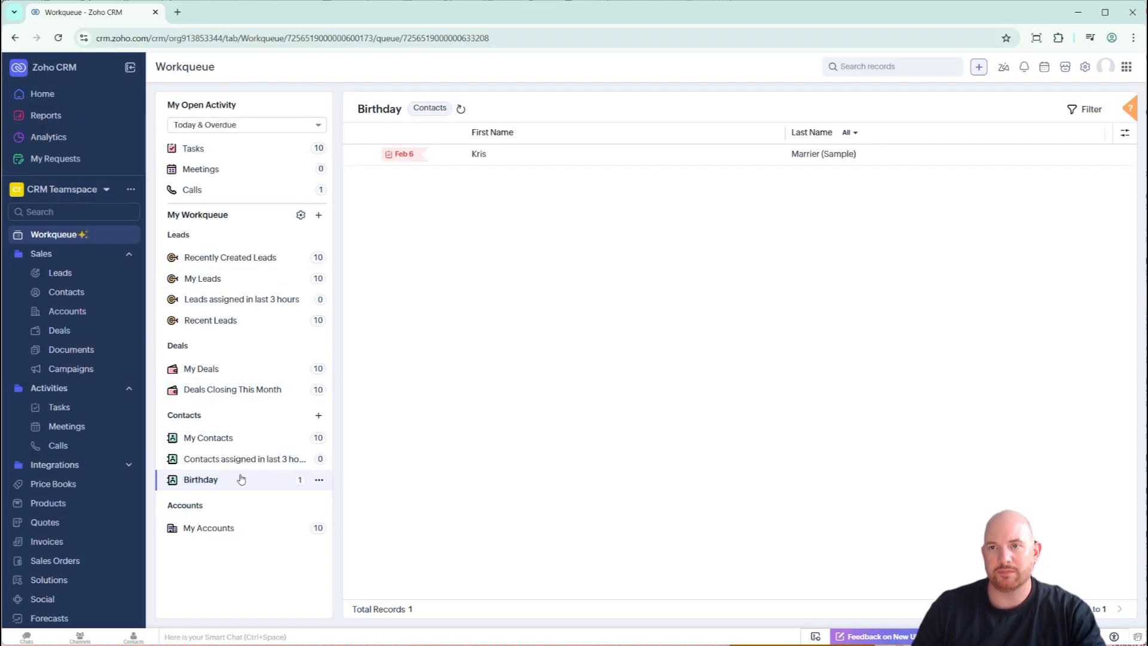